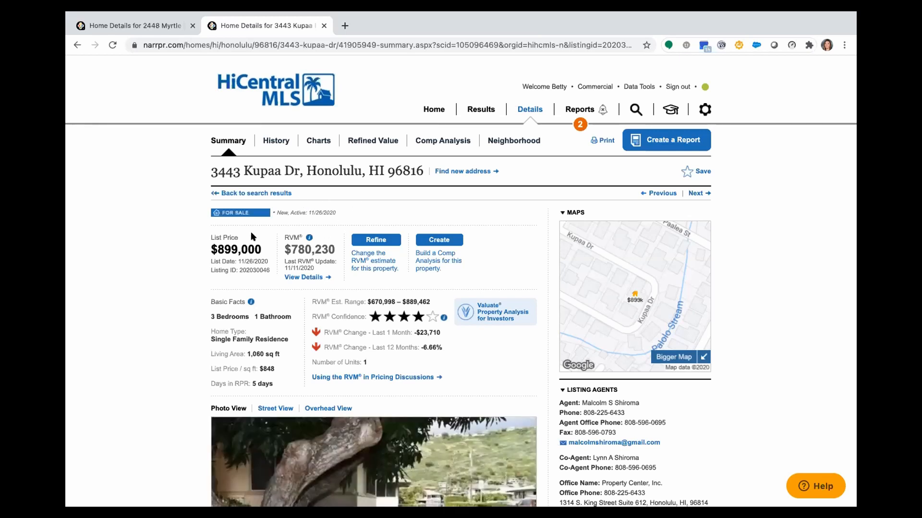
View the property's first listing photo, its street view and its overhead view
scroll(253, 237, "down", 1)
scroll(253, 237, "down", 1)
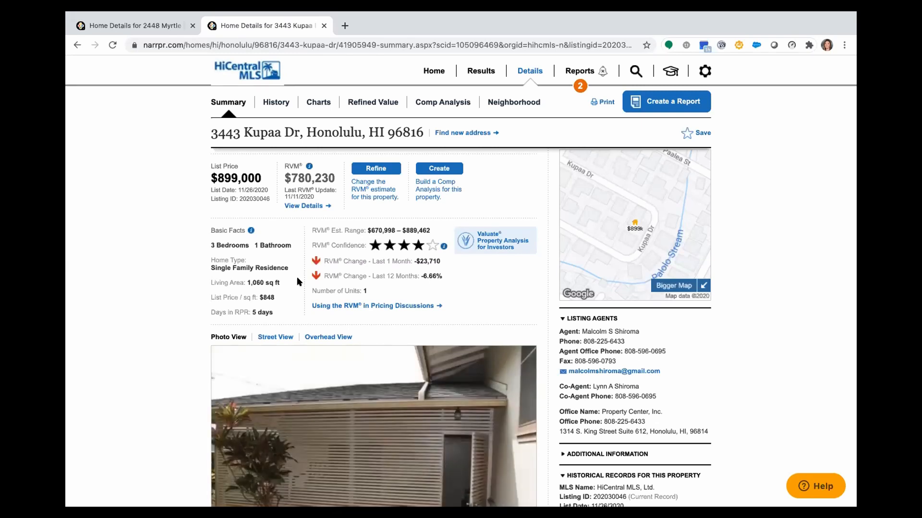
scroll(295, 281, "down", 5)
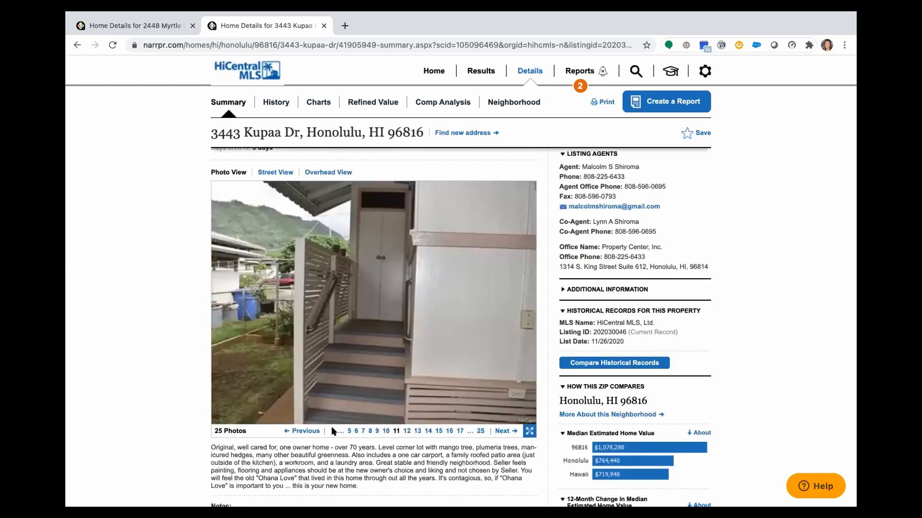
left_click(332, 431)
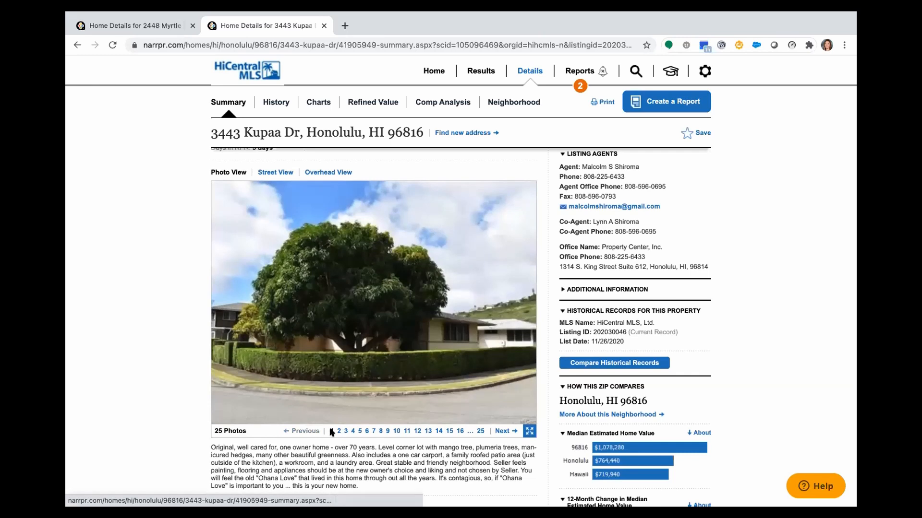
left_click(268, 172)
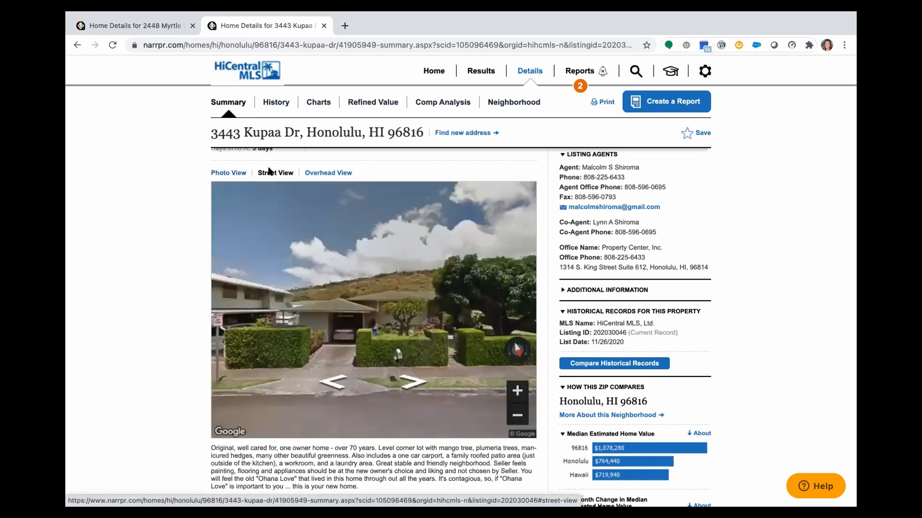
left_click(337, 174)
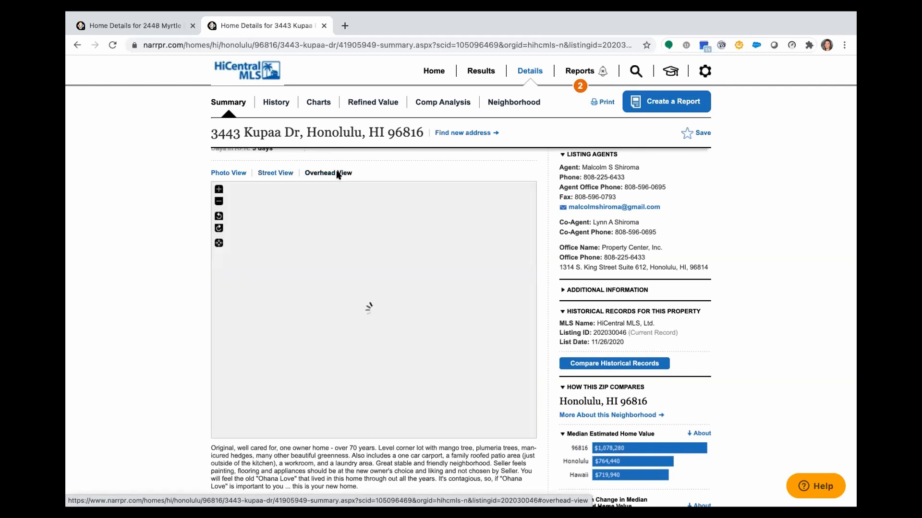
Add the property note "Would you like to schedule a showing" to the listing
scroll(260, 363, "down", 2)
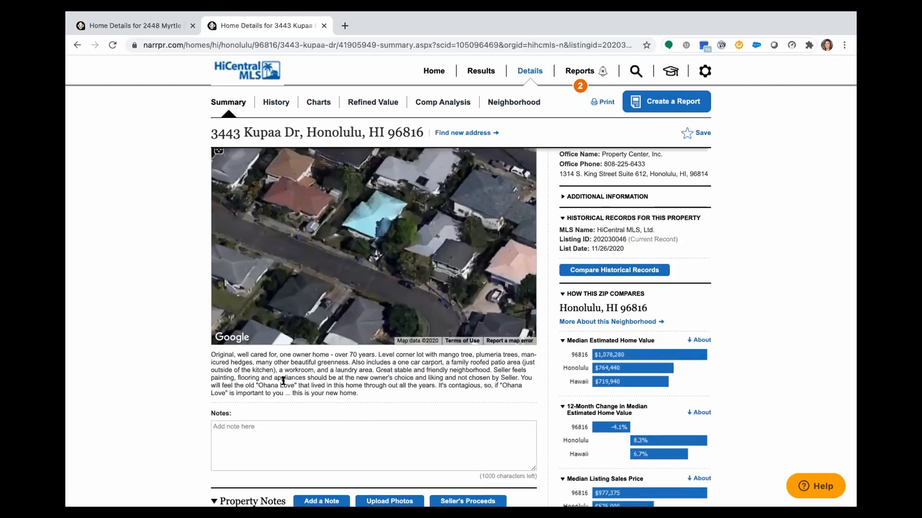
scroll(291, 401, "down", 2)
scroll(291, 401, "down", 3)
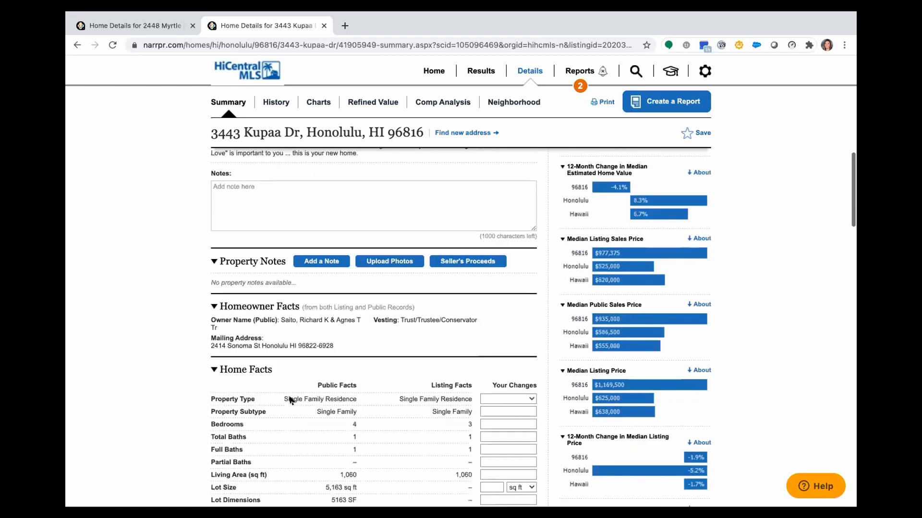
left_click(324, 252)
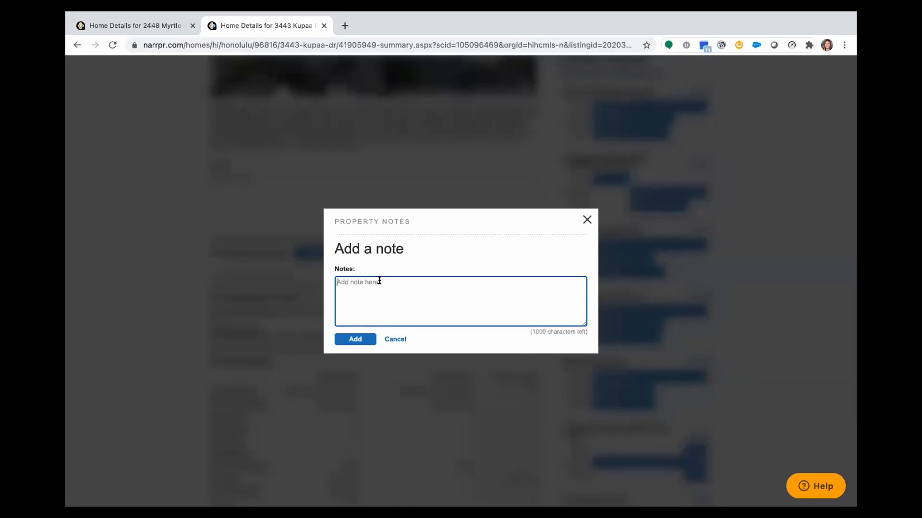
type("Would you like to schedule a showing")
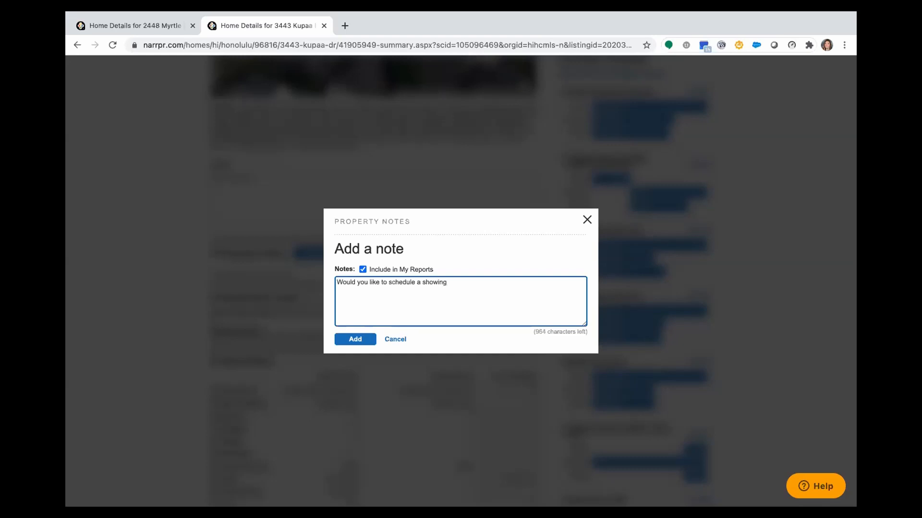
left_click(354, 339)
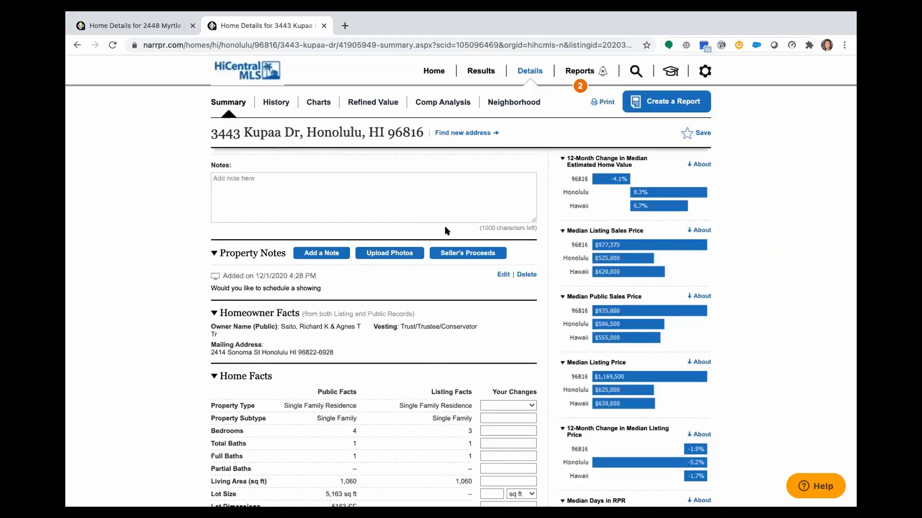
Expand the listing's Additional Information section to read the private remarks and showing instructions, and collapse it again
scroll(372, 315, "up", 4)
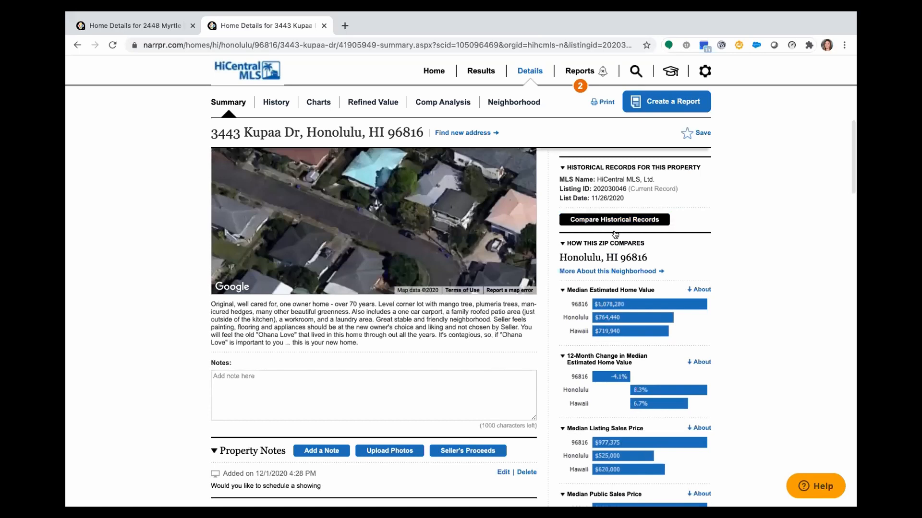
scroll(589, 262, "up", 2)
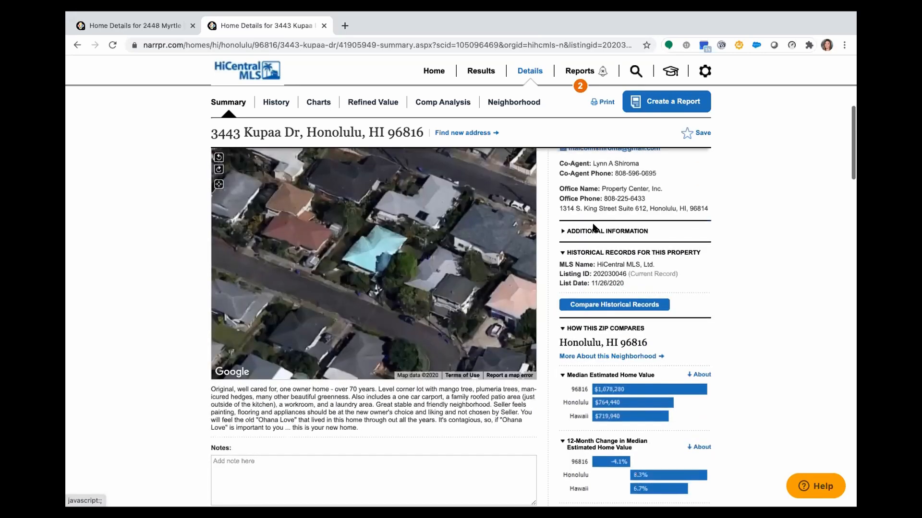
left_click(593, 232)
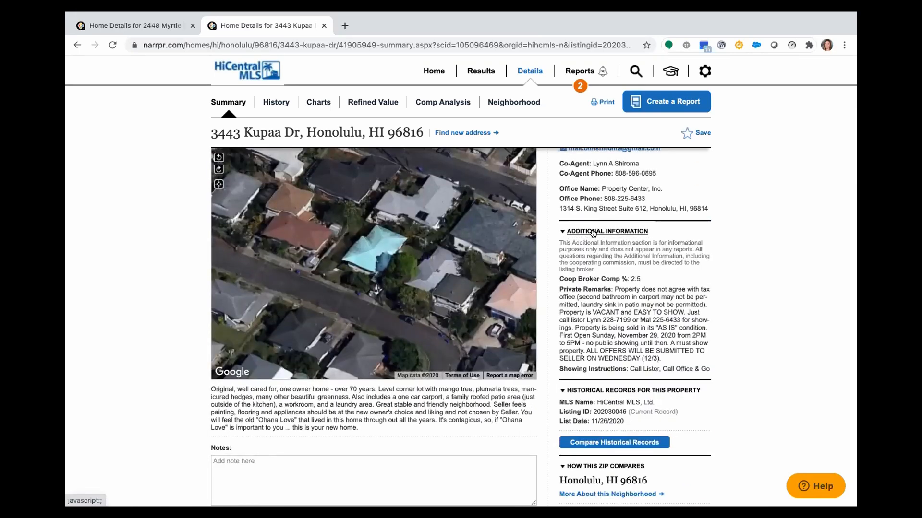
left_click(594, 232)
scroll(593, 269, "up", 3)
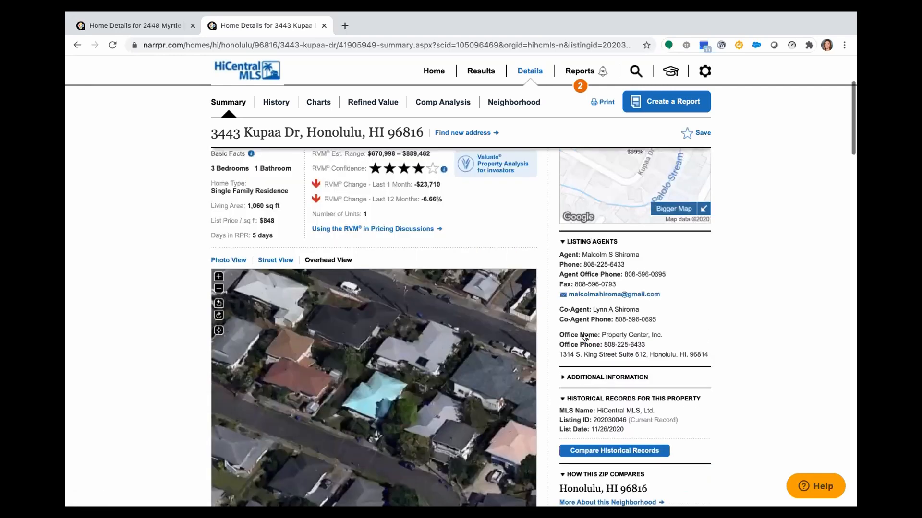
Enter 3 bedrooms as a personal change in the Home Facts table and save it
scroll(457, 280, "down", 5)
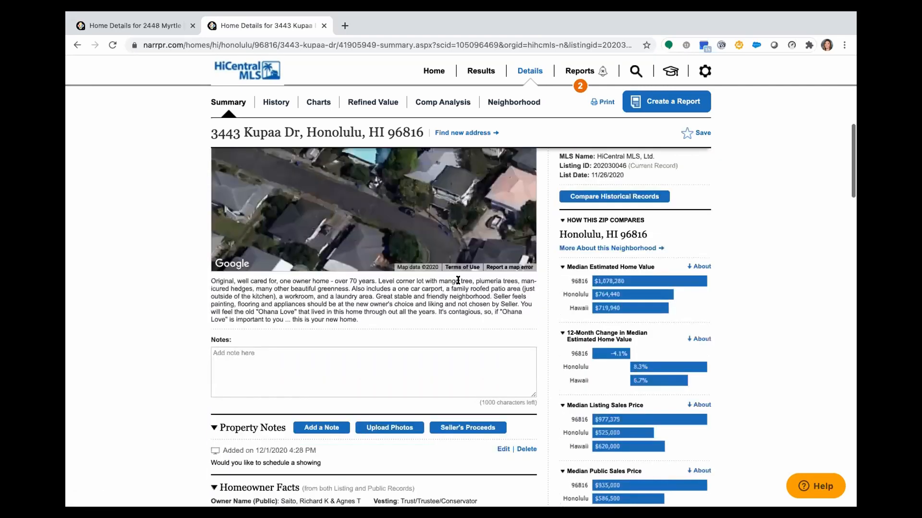
scroll(457, 280, "down", 5)
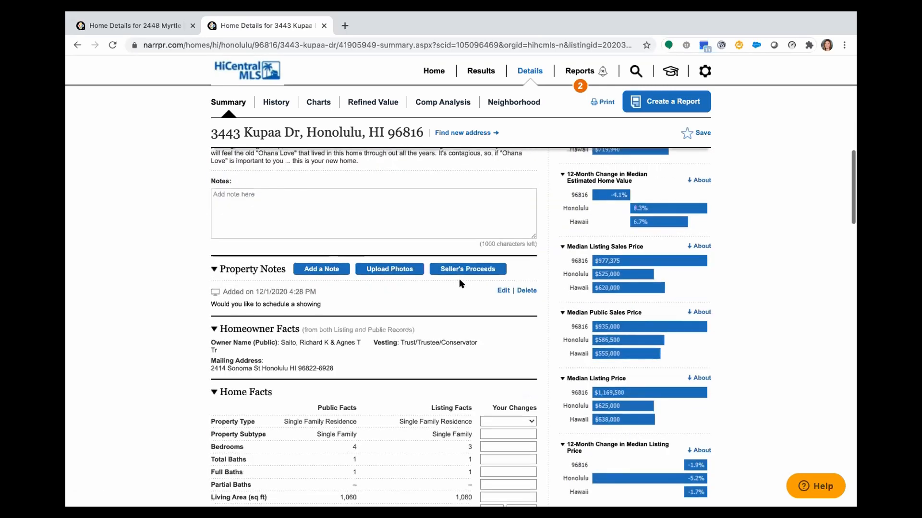
scroll(278, 333, "down", 3)
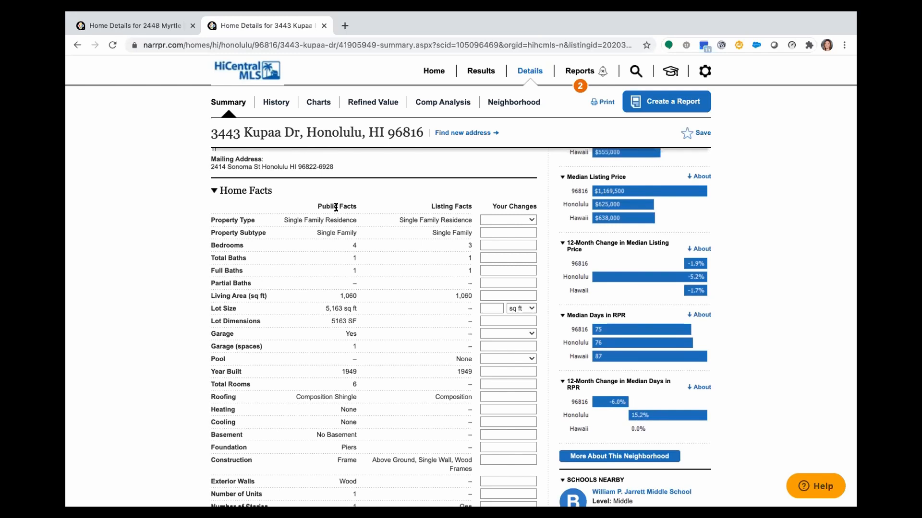
scroll(337, 210, "down", 1)
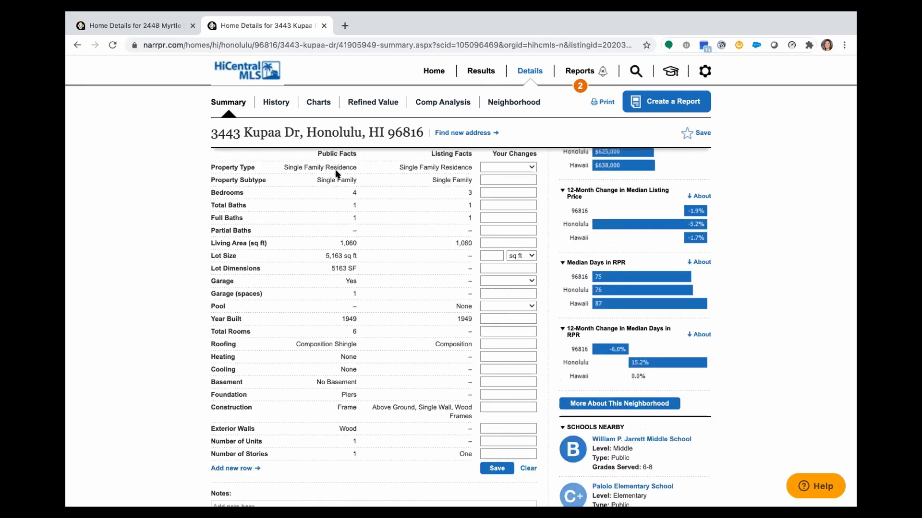
scroll(333, 423, "down", 1)
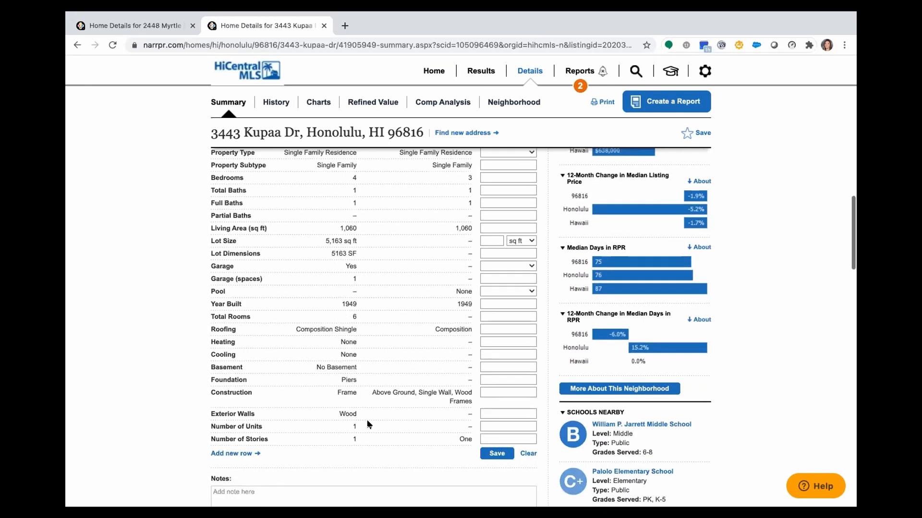
scroll(419, 328, "up", 1)
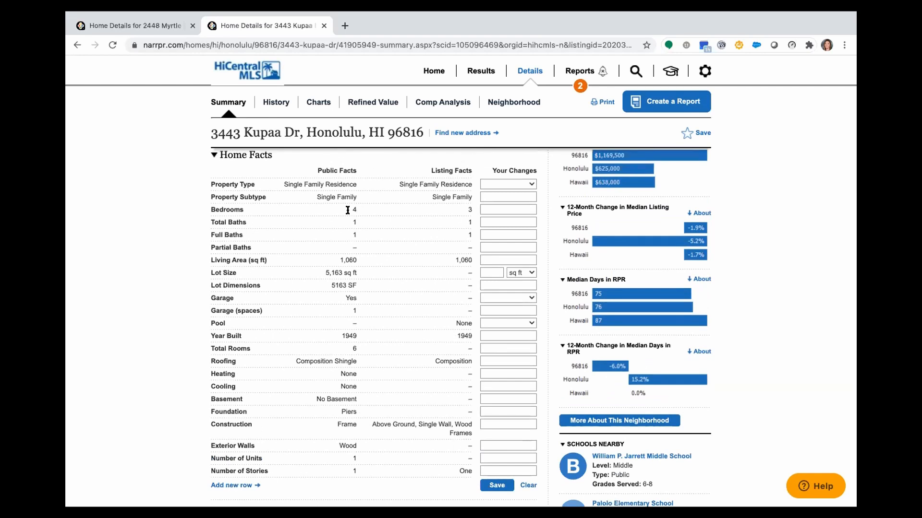
left_click(482, 206)
type("3")
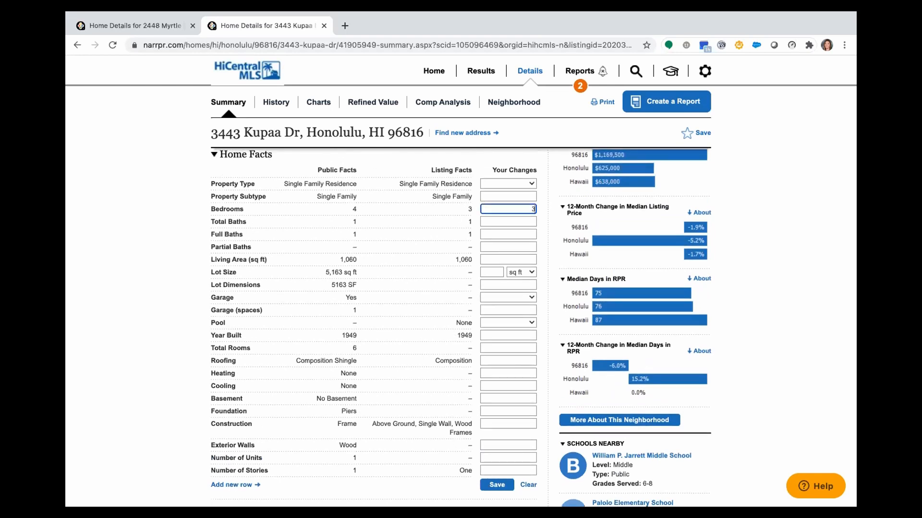
left_click(495, 486)
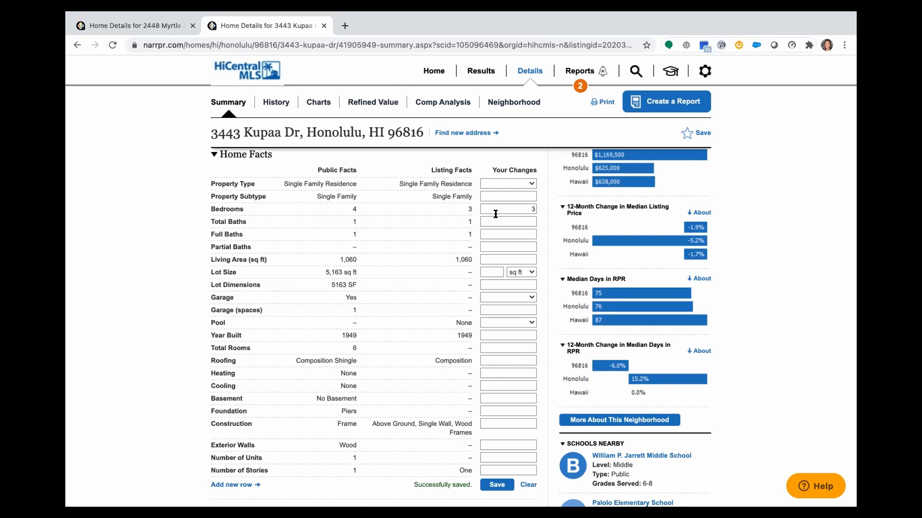
Clear the saved personal changes from the Home Facts table
left_click(526, 485)
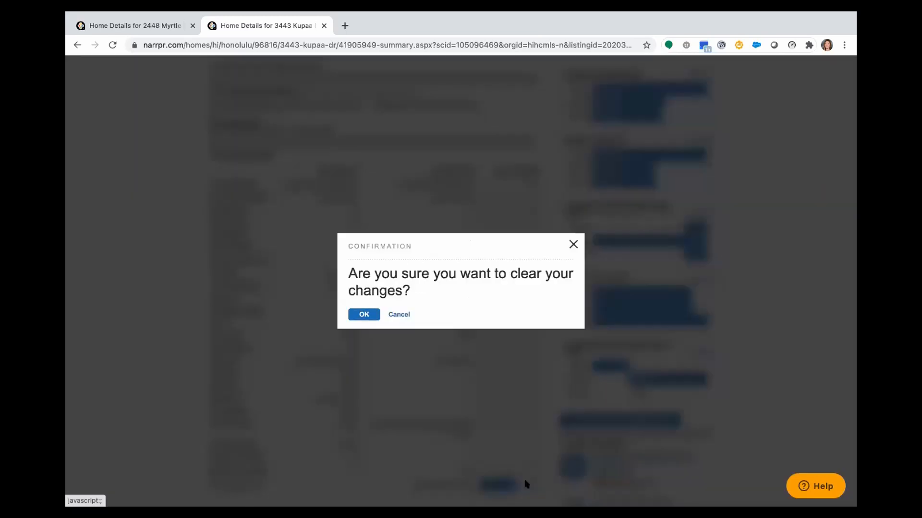
scroll(381, 257, "down", 2)
left_click(362, 227)
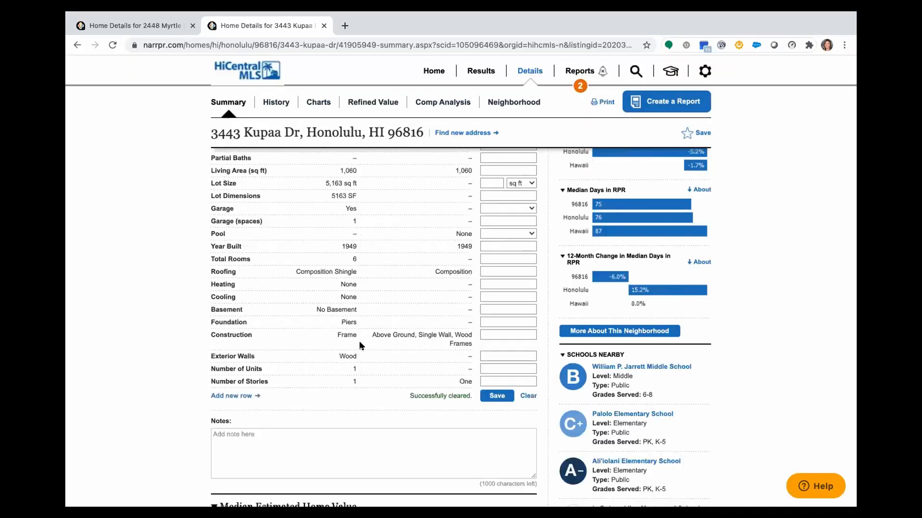
Review the summary's home value chart, price change history, interior and exterior features, location, schools, financing, legal and tax sections
scroll(360, 344, "down", 2)
scroll(360, 344, "down", 3)
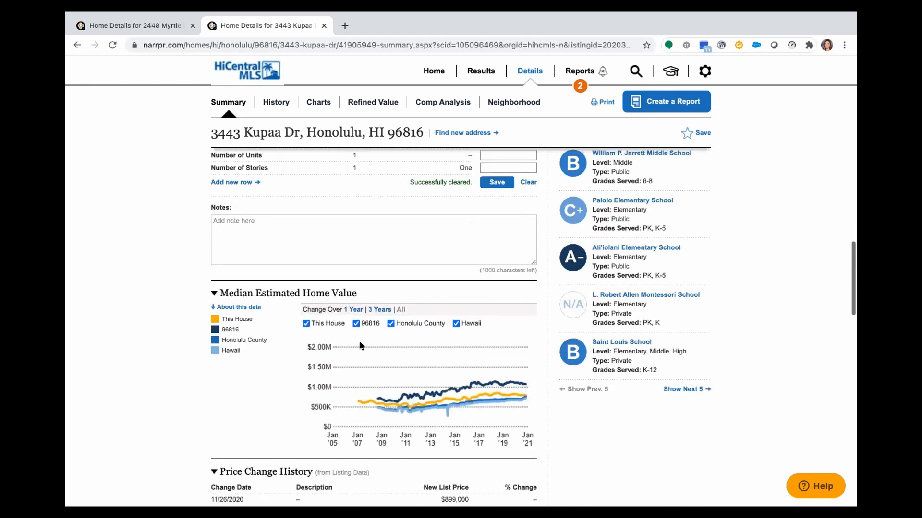
scroll(361, 346, "down", 3)
scroll(362, 345, "down", 3)
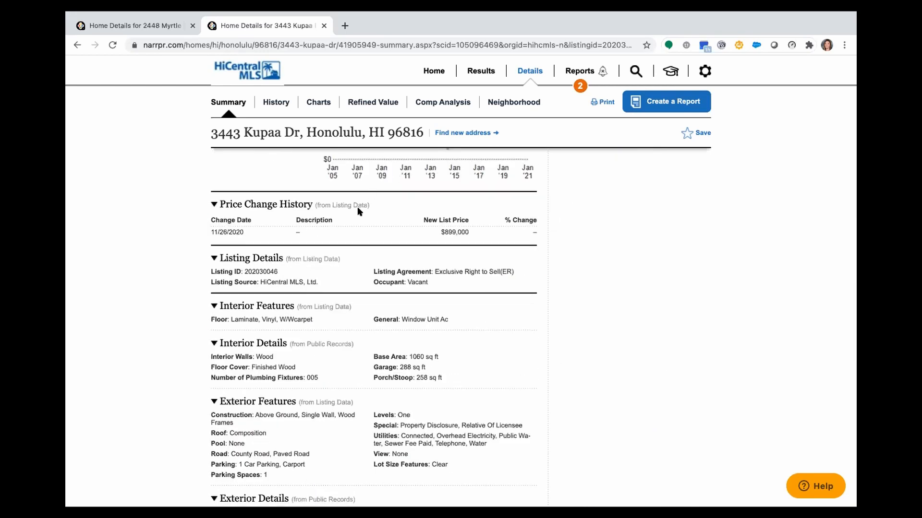
scroll(377, 296, "down", 2)
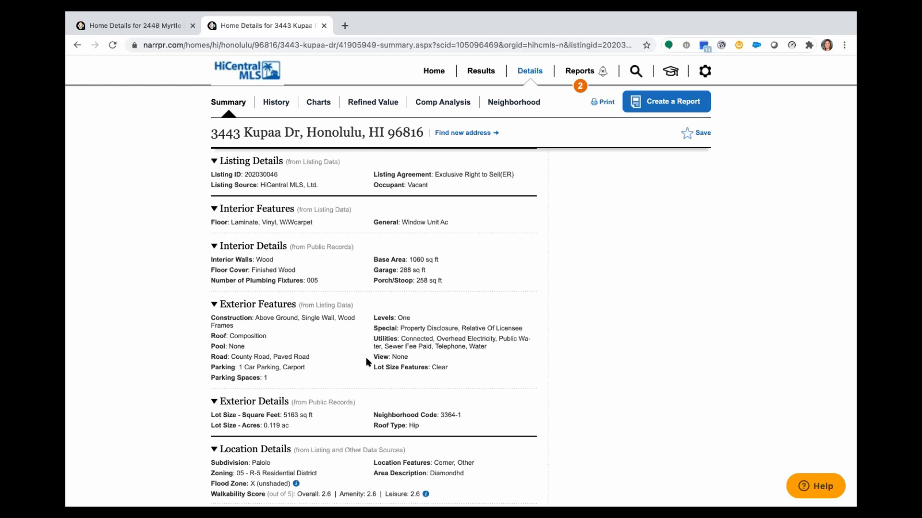
scroll(366, 360, "down", 3)
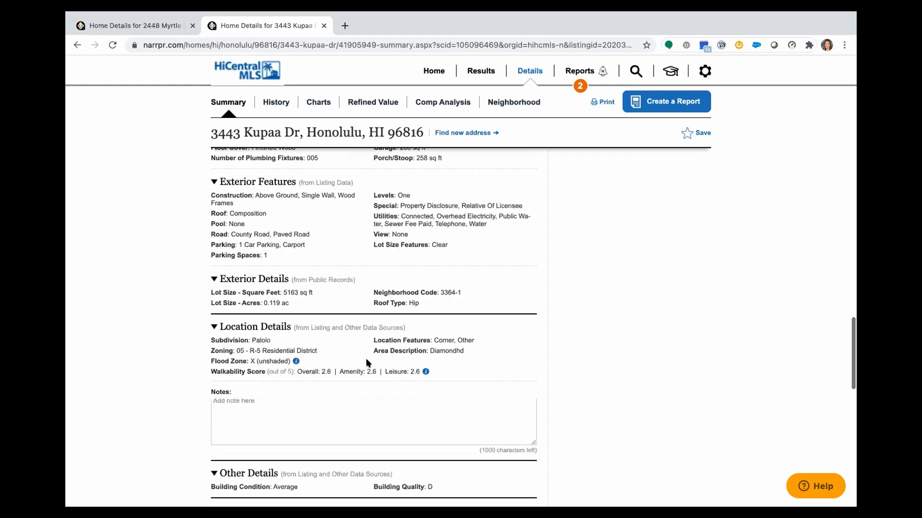
scroll(366, 360, "down", 2)
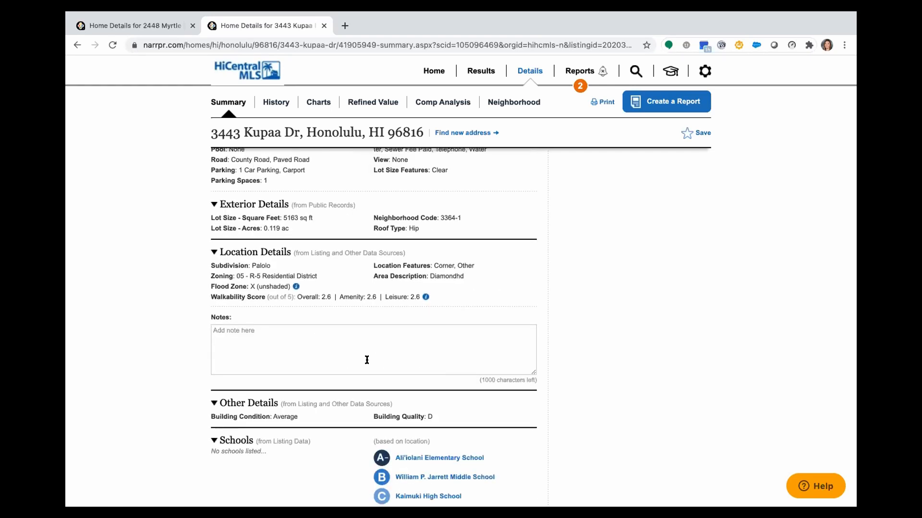
scroll(367, 360, "down", 3)
scroll(366, 360, "down", 3)
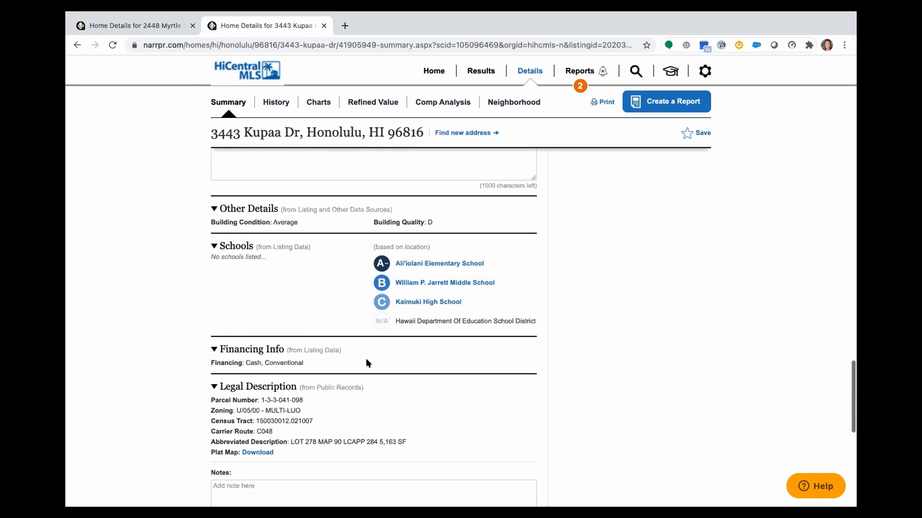
scroll(366, 362, "down", 2)
scroll(366, 362, "down", 4)
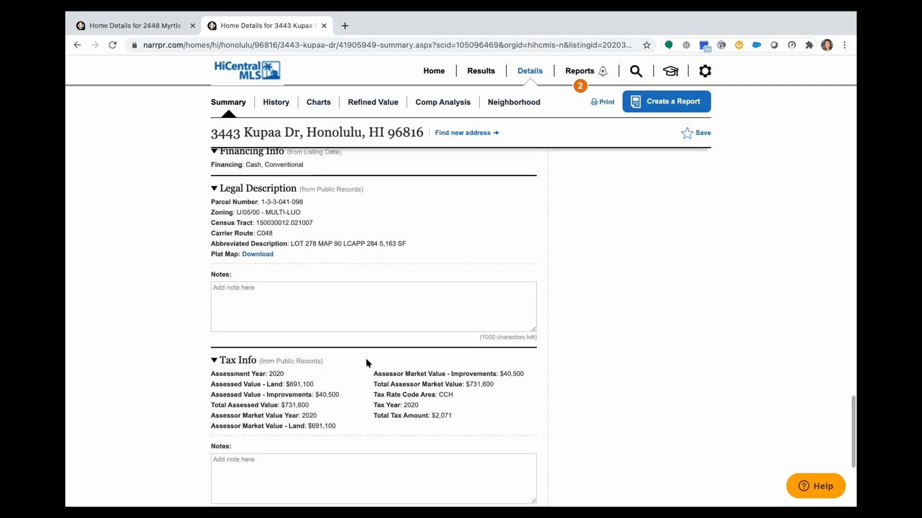
scroll(366, 360, "down", 5)
Enlarge the property map and display the Average Sales Price heatmap on it
scroll(366, 360, "up", 4)
scroll(366, 361, "up", 15)
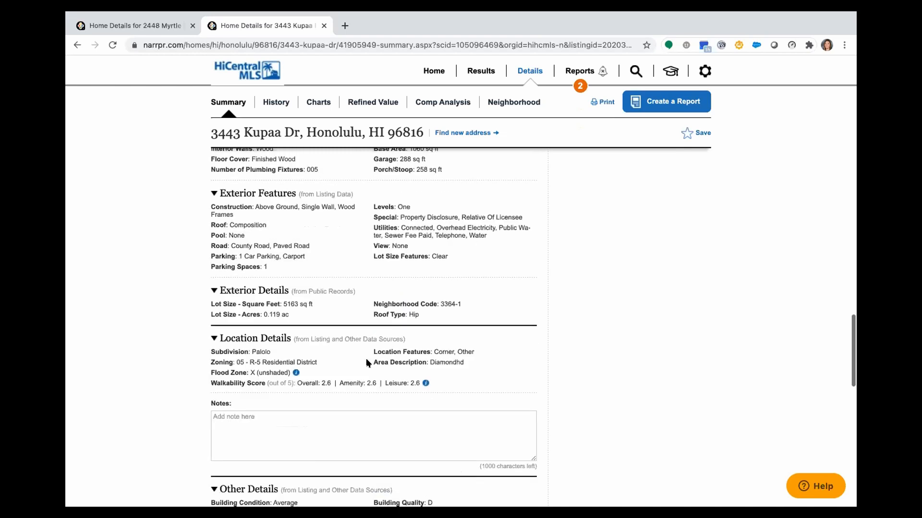
scroll(366, 361, "up", 20)
scroll(367, 360, "up", 10)
scroll(366, 360, "up", 8)
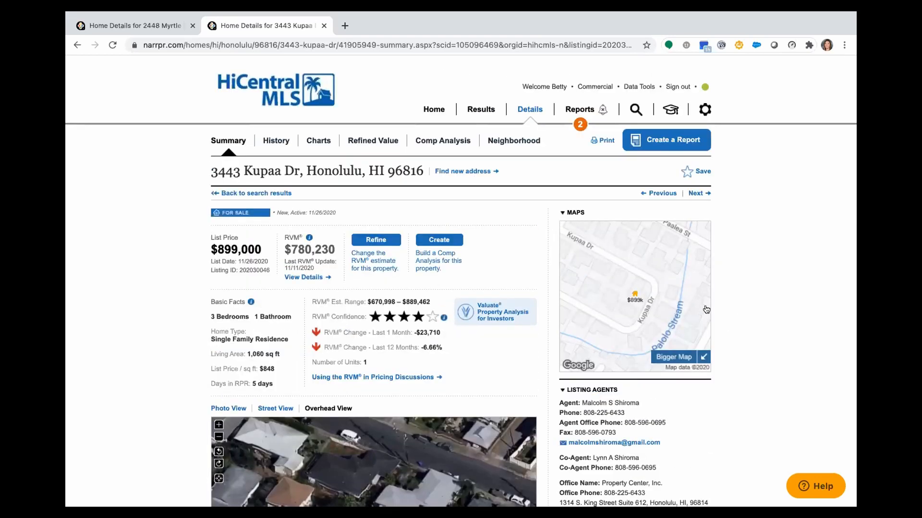
left_click(674, 358)
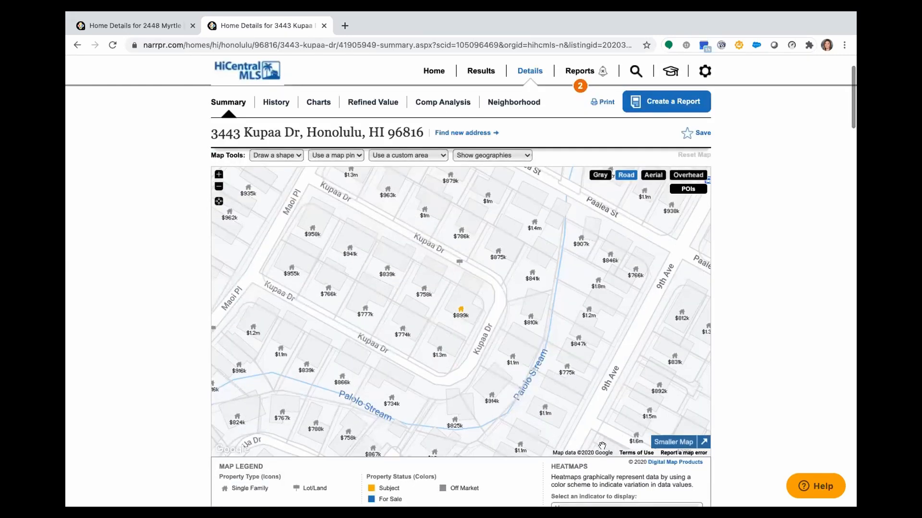
scroll(604, 446, "down", 2)
left_click(628, 390)
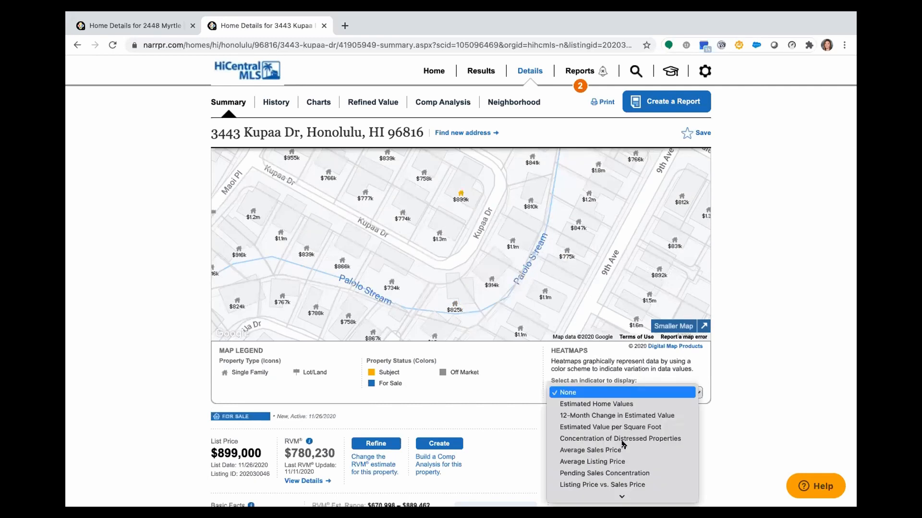
left_click(627, 450)
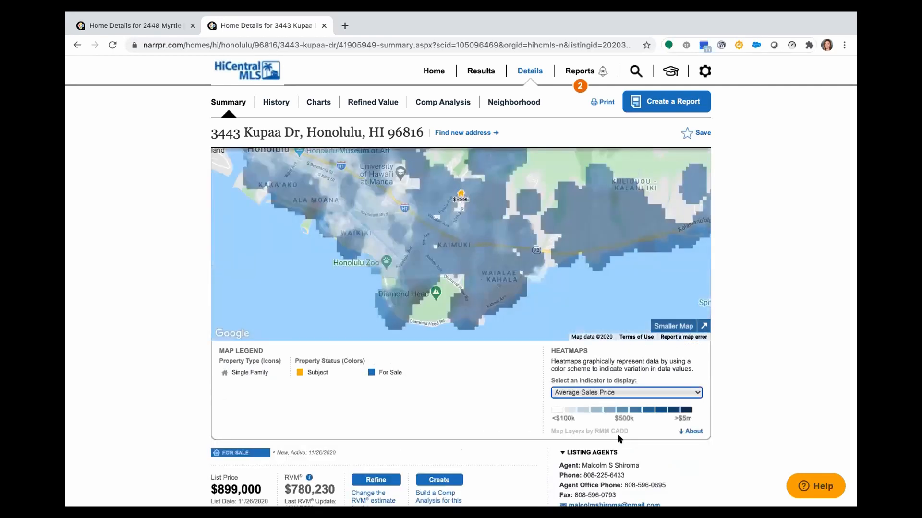
Set the heatmap indicator back to None and return the map to its smaller size
left_click(631, 391)
left_click(614, 335)
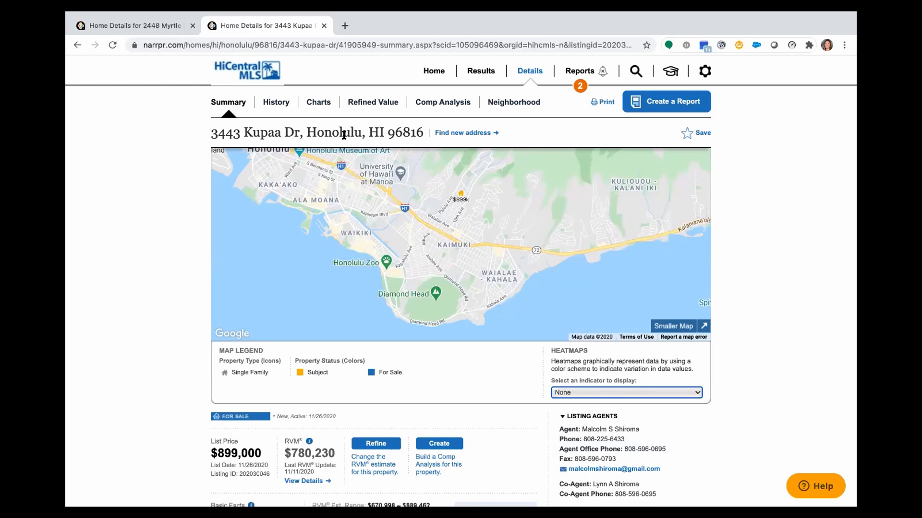
left_click(686, 326)
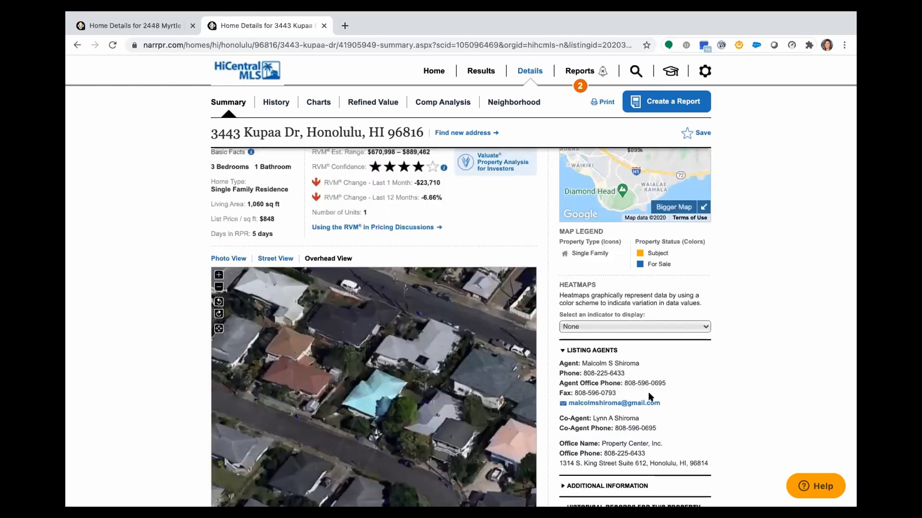
Open the property's historical records comparison and check which records are available for the first side
scroll(648, 395, "down", 5)
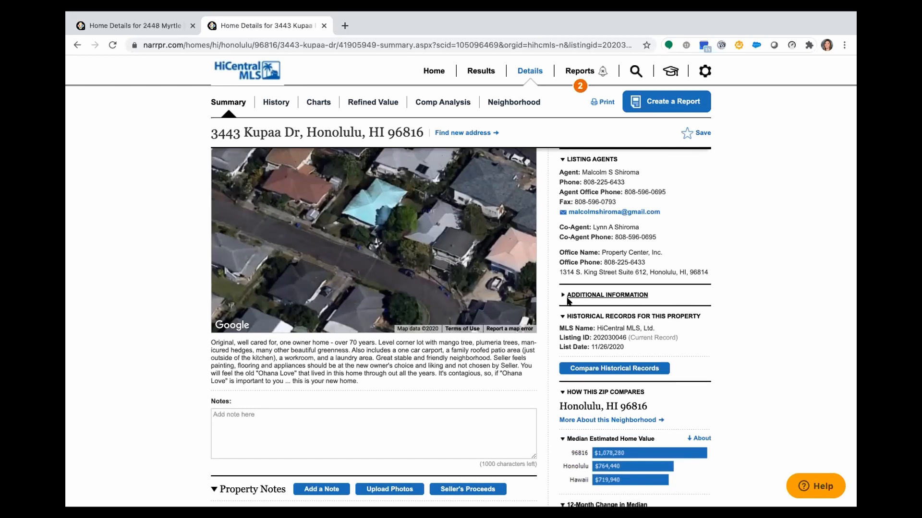
left_click(596, 366)
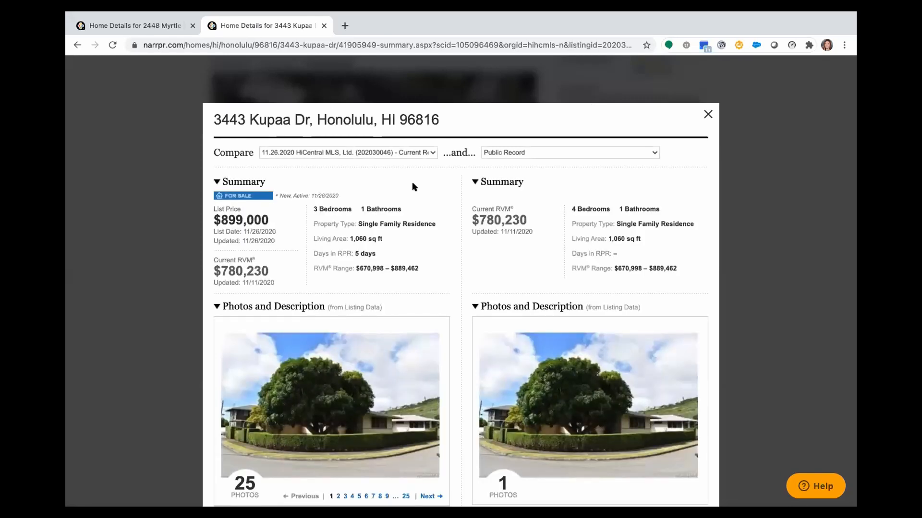
scroll(413, 218, "down", 1)
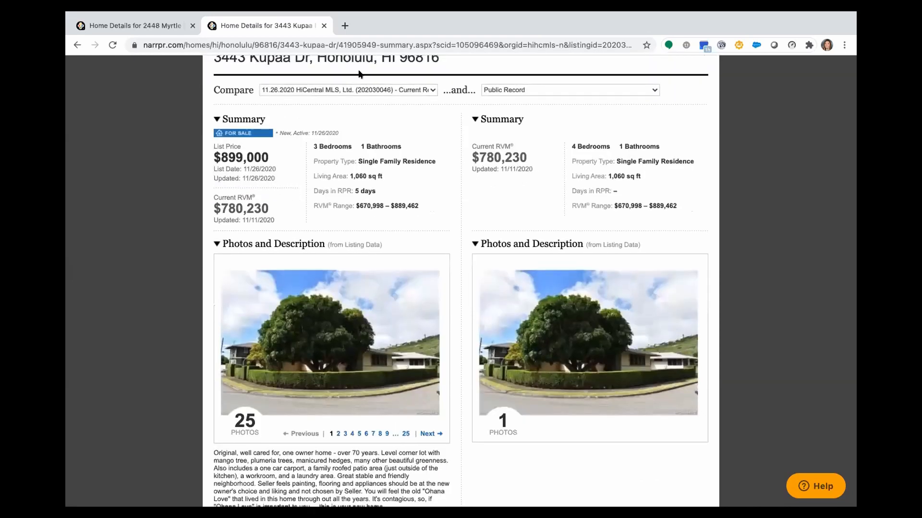
left_click(358, 90)
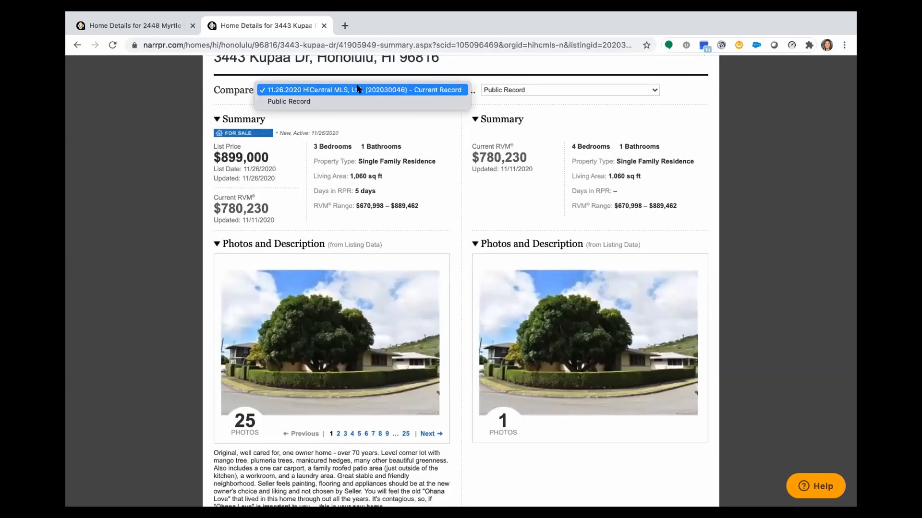
left_click(364, 154)
Review the current MLS record against the public record down to the legal description, and close the comparison
scroll(367, 160, "down", 4)
scroll(366, 160, "down", 6)
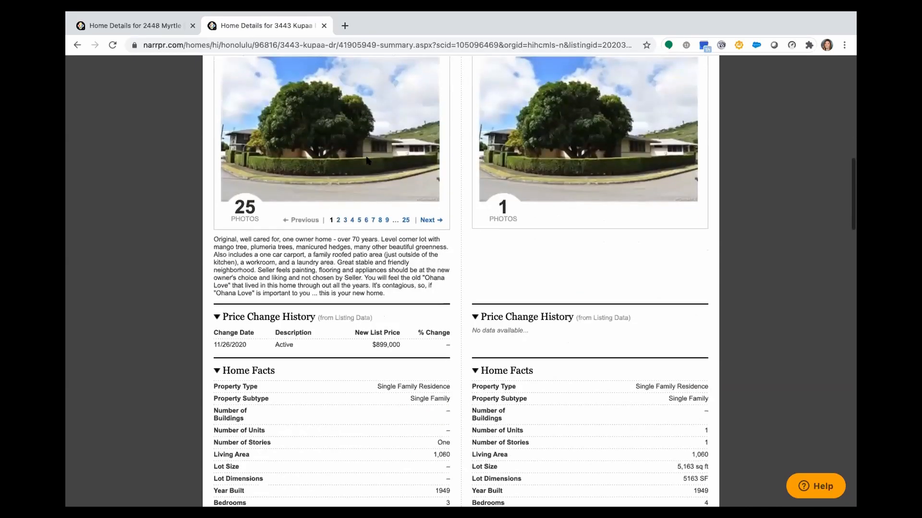
scroll(367, 160, "down", 6)
scroll(367, 159, "down", 6)
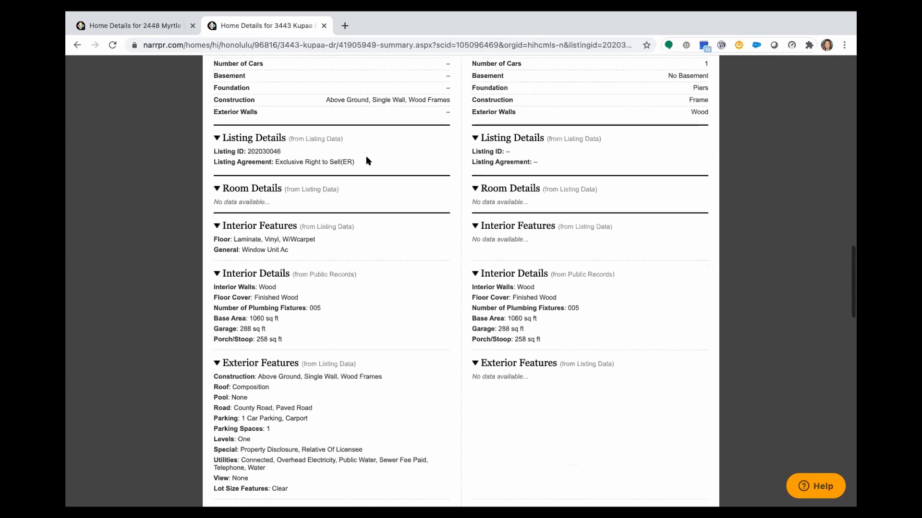
scroll(366, 160, "down", 6)
scroll(367, 160, "down", 5)
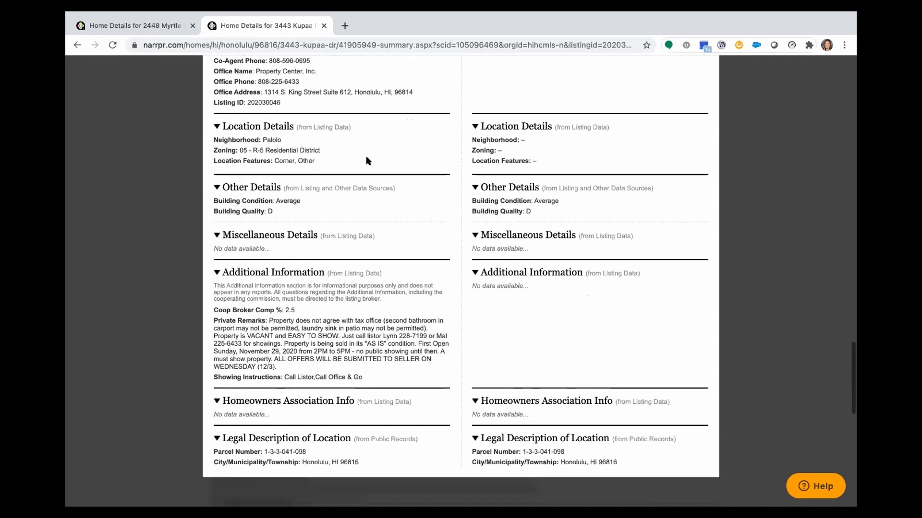
scroll(367, 160, "up", 10)
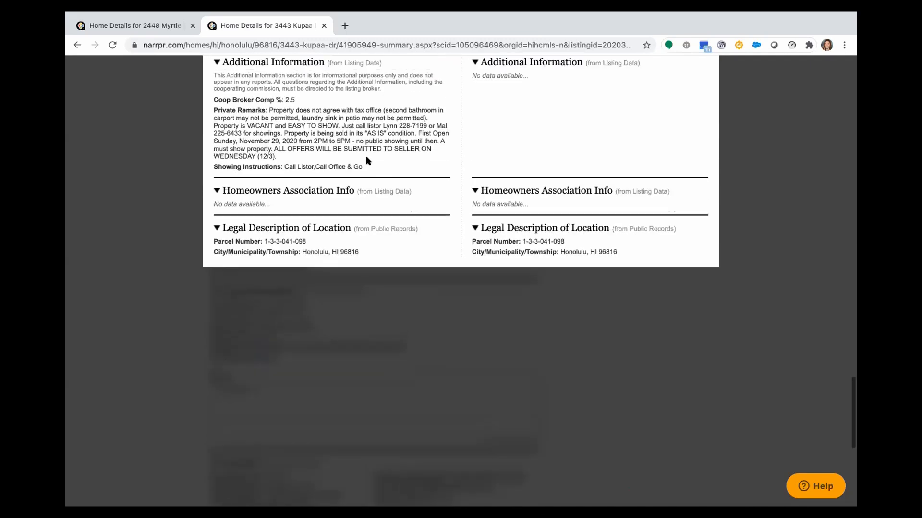
scroll(366, 161, "up", 20)
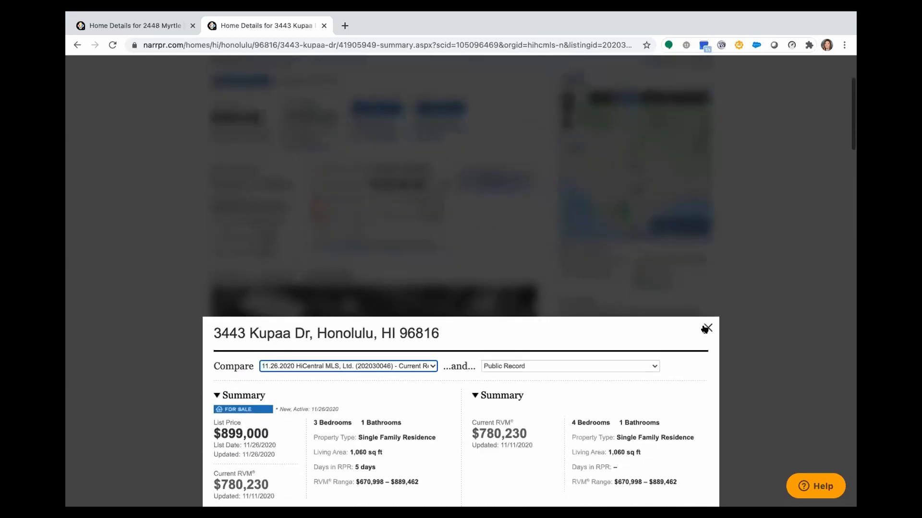
left_click(704, 323)
Open the page for building a comp analysis of the property
scroll(405, 212, "up", 3)
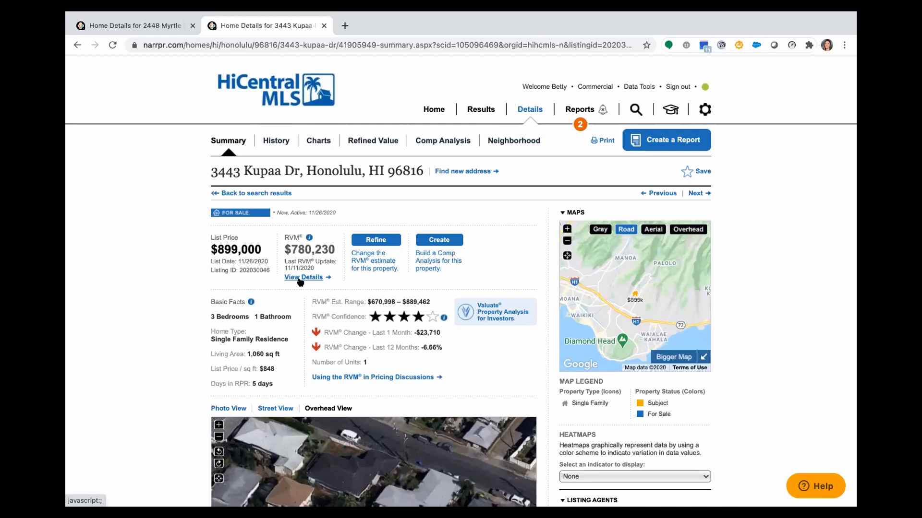
left_click(443, 241)
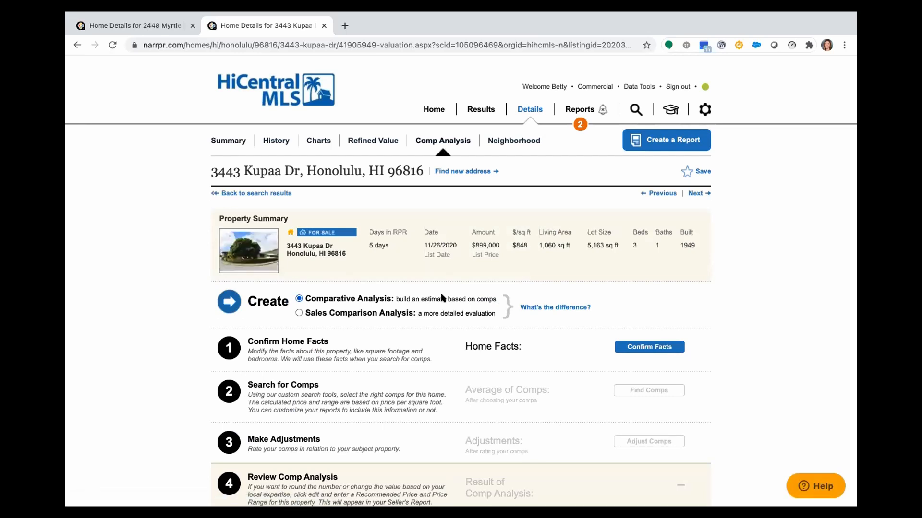
Start creating a report for the property, and view and close the Property Report sample
left_click(670, 144)
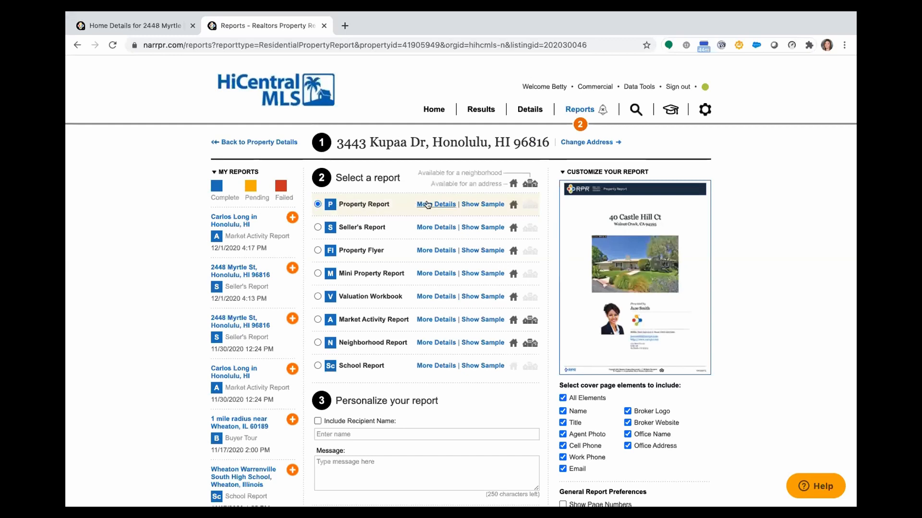
left_click(479, 205)
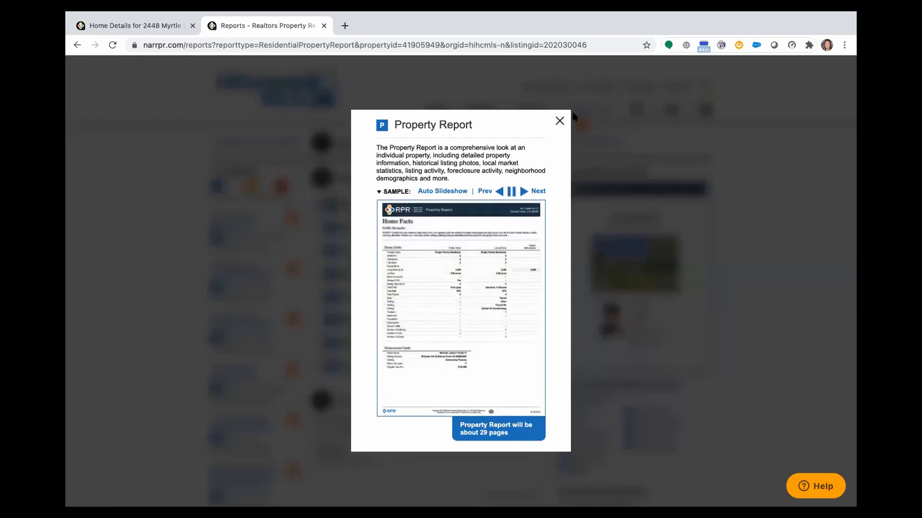
left_click(559, 121)
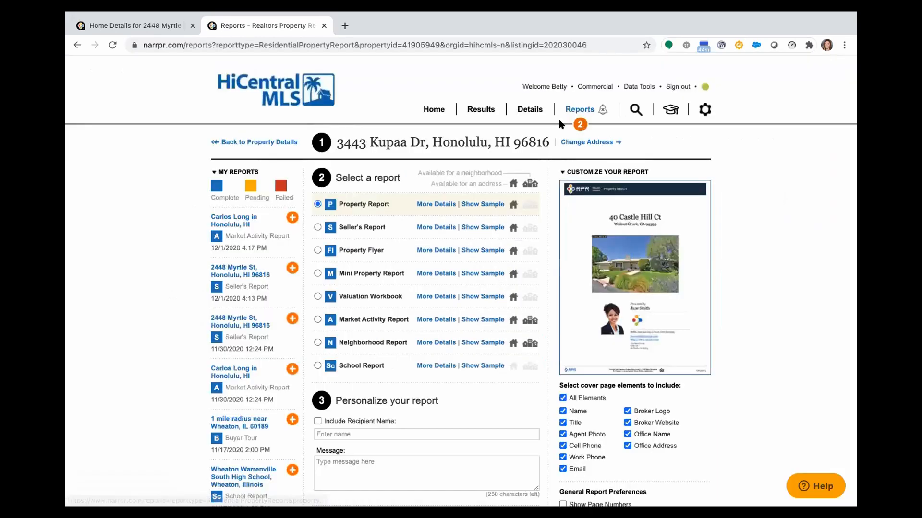
Expand the Property Report's details and check what the Subject Property Summary element includes
left_click(439, 204)
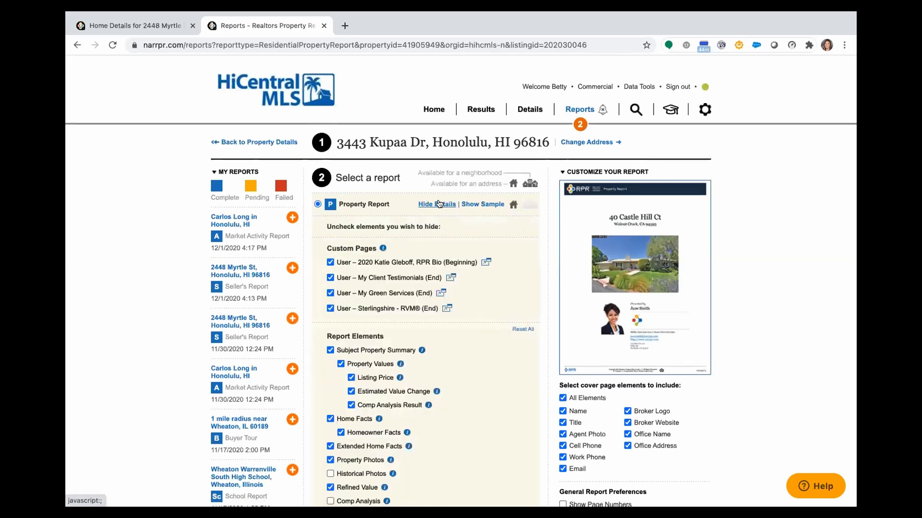
scroll(438, 229, "down", 1)
scroll(438, 230, "down", 1)
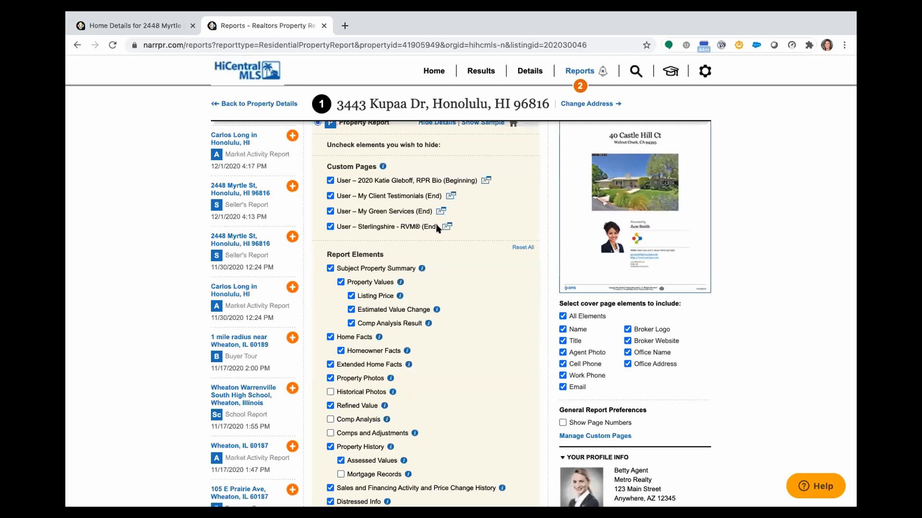
scroll(437, 229, "down", 2)
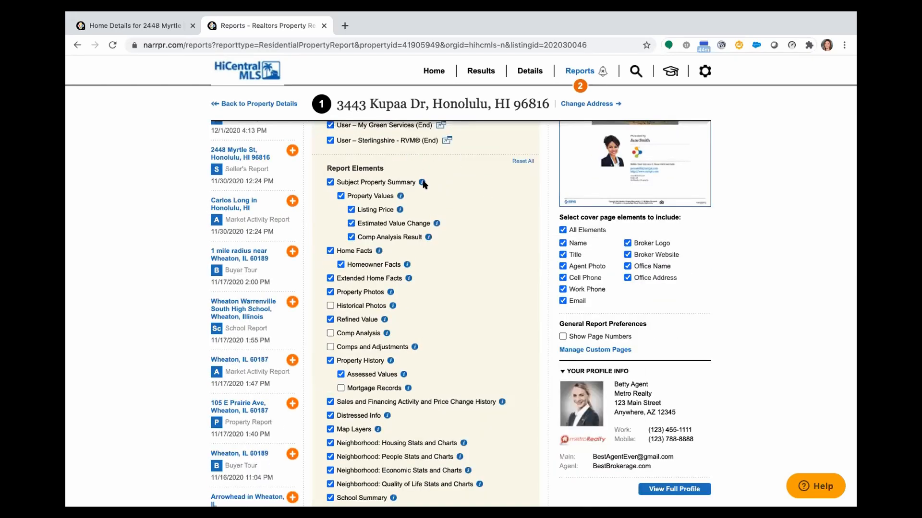
mouse_move(421, 183)
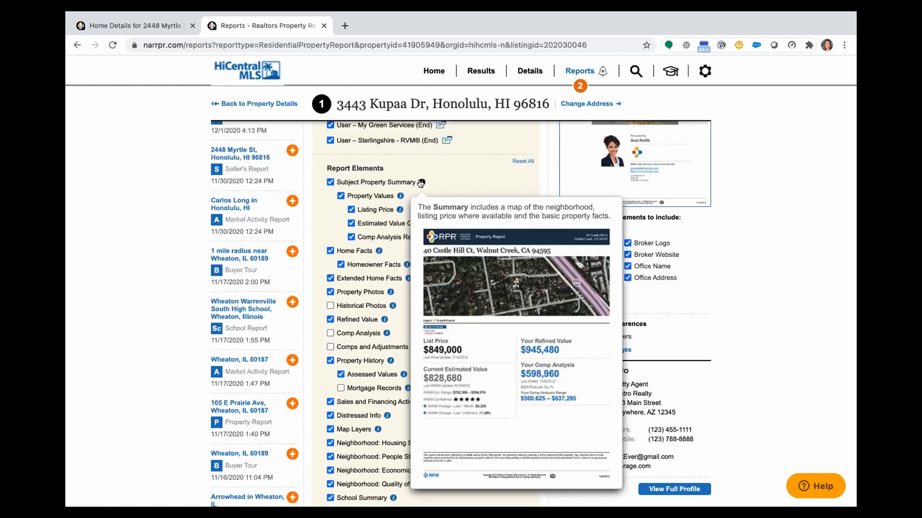
Check the Home Facts and Homeowner Facts previews, and exclude Homeowner Facts from the Property Report
mouse_move(380, 251)
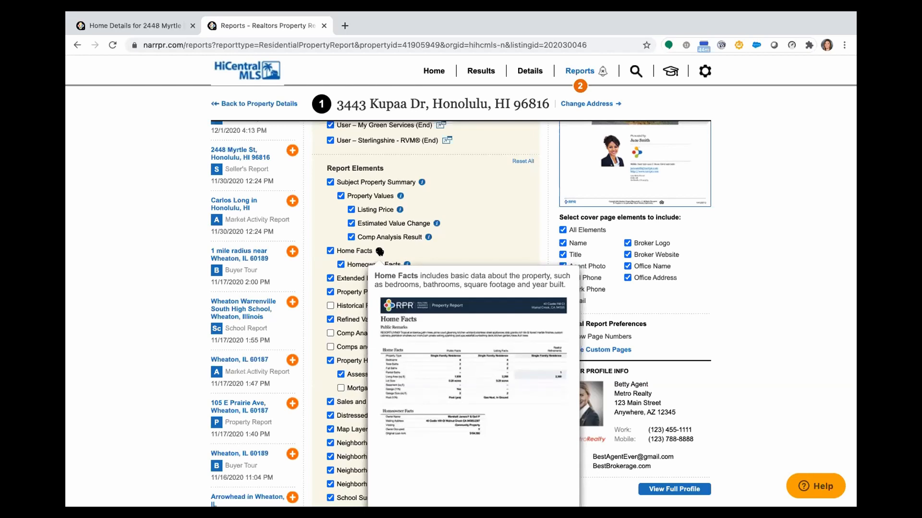
mouse_move(406, 264)
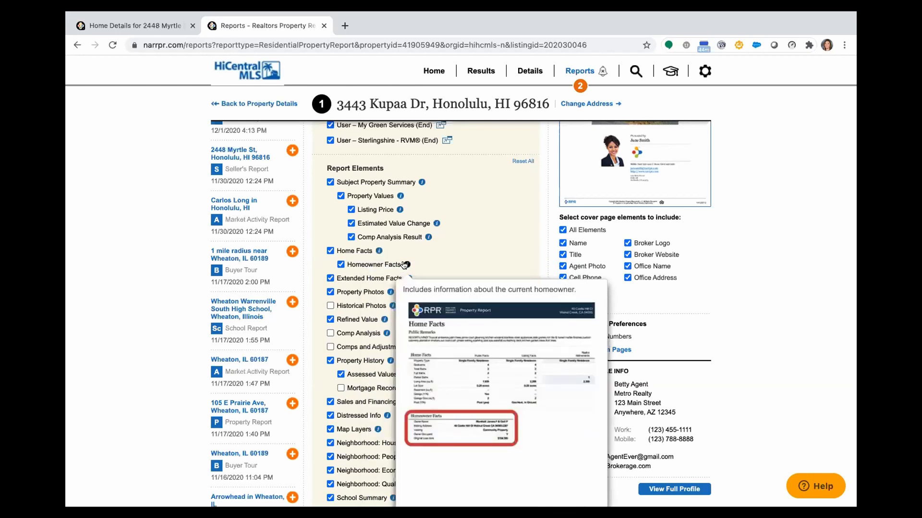
left_click(339, 266)
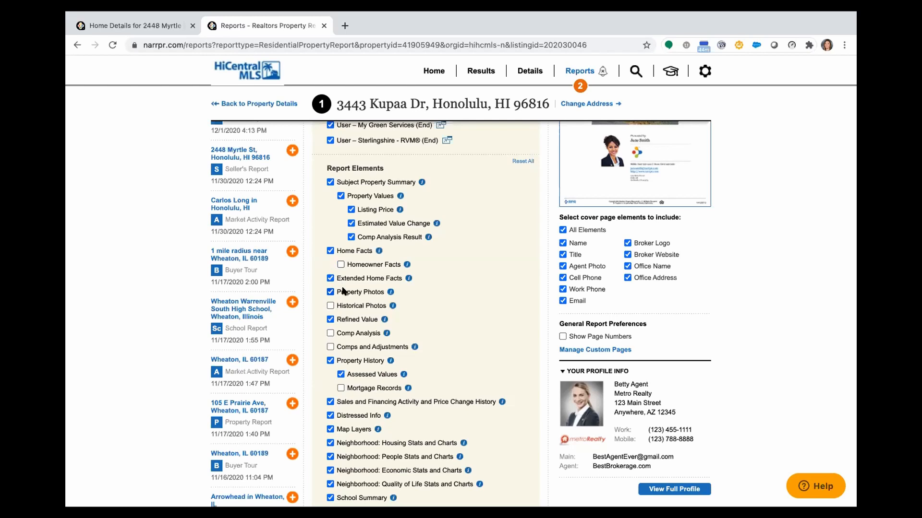
Review the remaining Property Report elements and options, including the neighborhood housing stats, School Summary and School Reviews descriptions
scroll(344, 291, "down", 3)
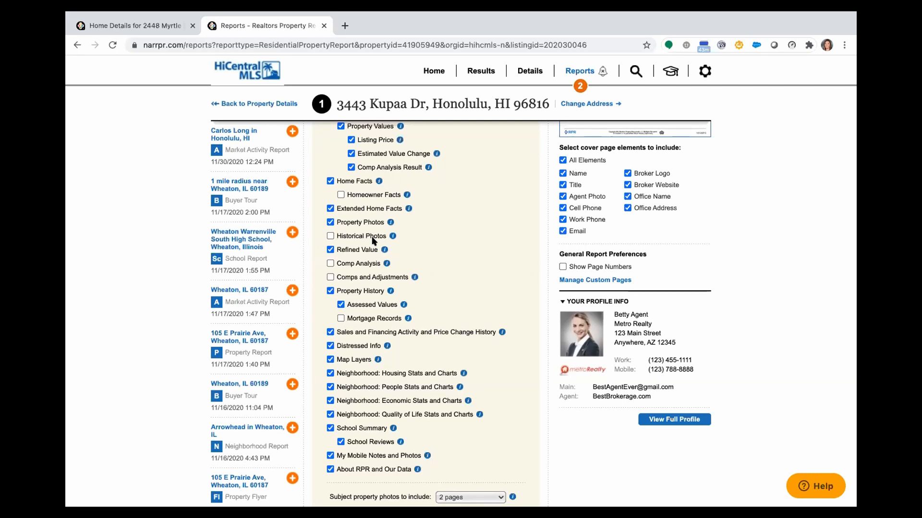
scroll(367, 299, "down", 2)
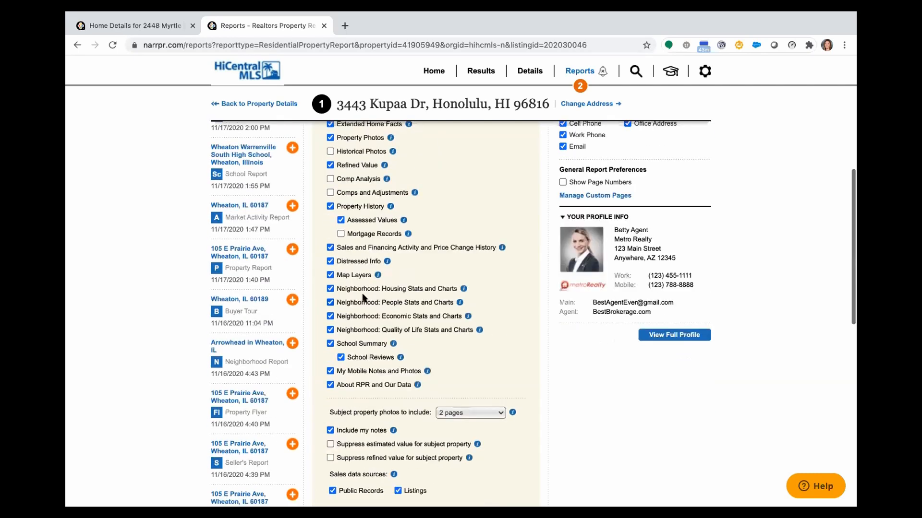
scroll(361, 281, "down", 1)
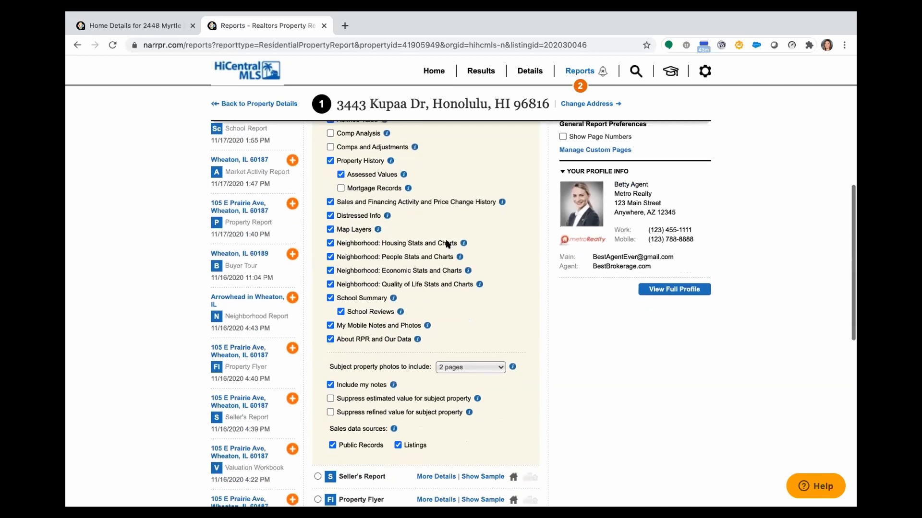
mouse_move(463, 243)
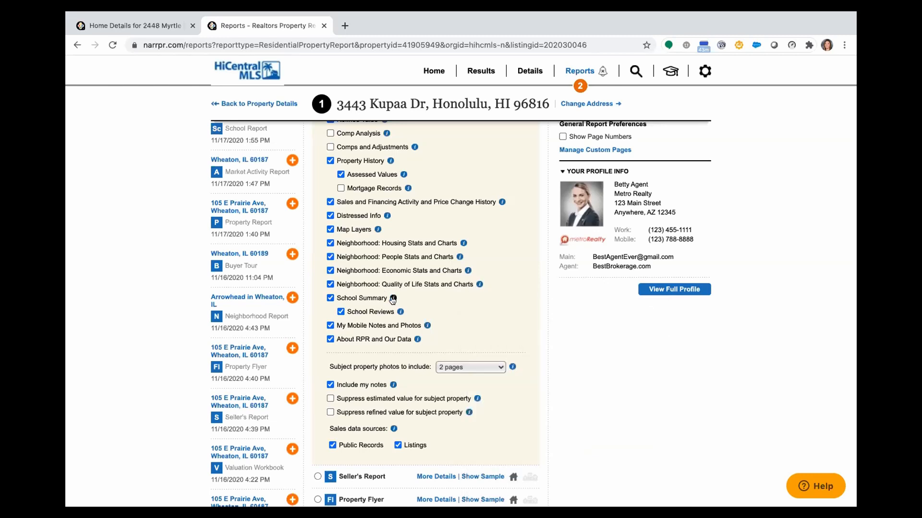
mouse_move(396, 298)
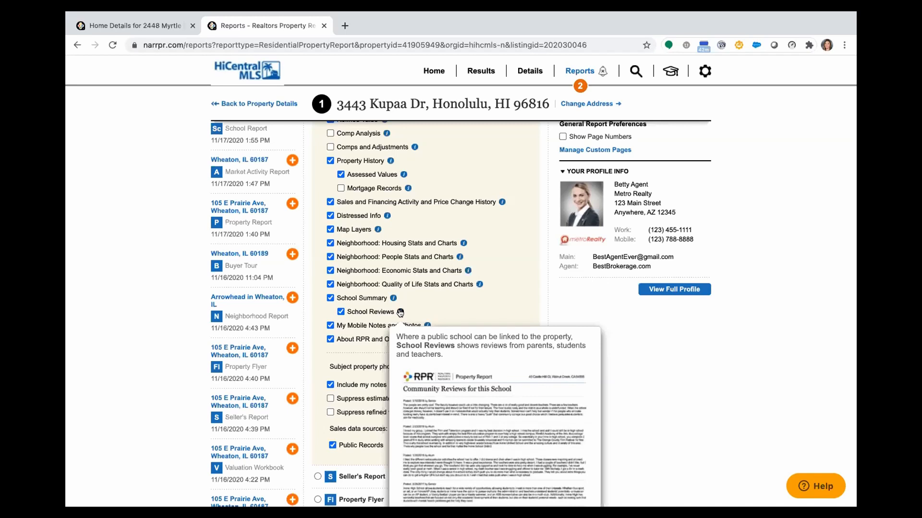
scroll(398, 311, "up", 5)
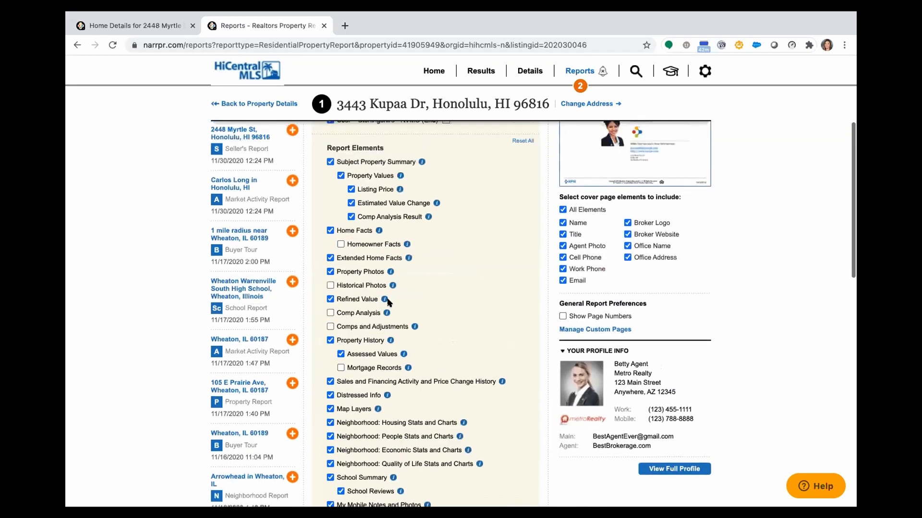
scroll(390, 302, "up", 3)
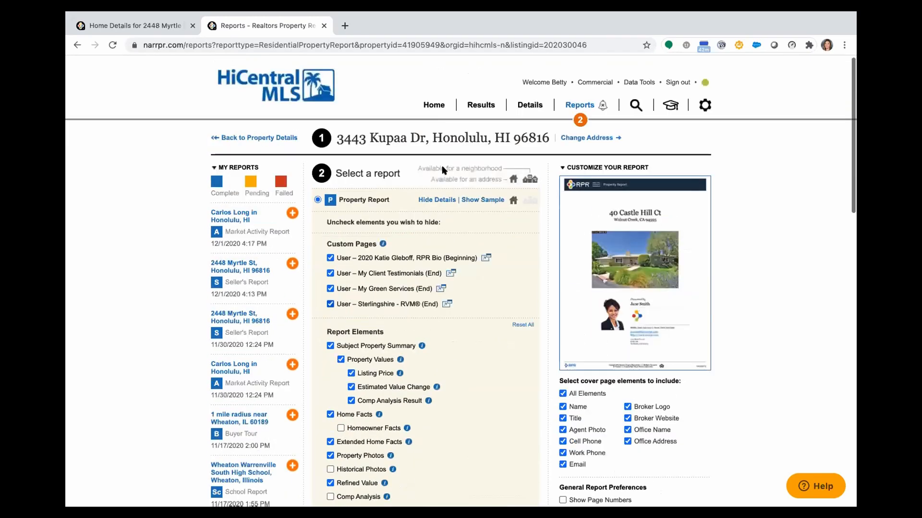
Collapse the Property Report's details, choose the Mini Property Report instead and expand its details
left_click(443, 201)
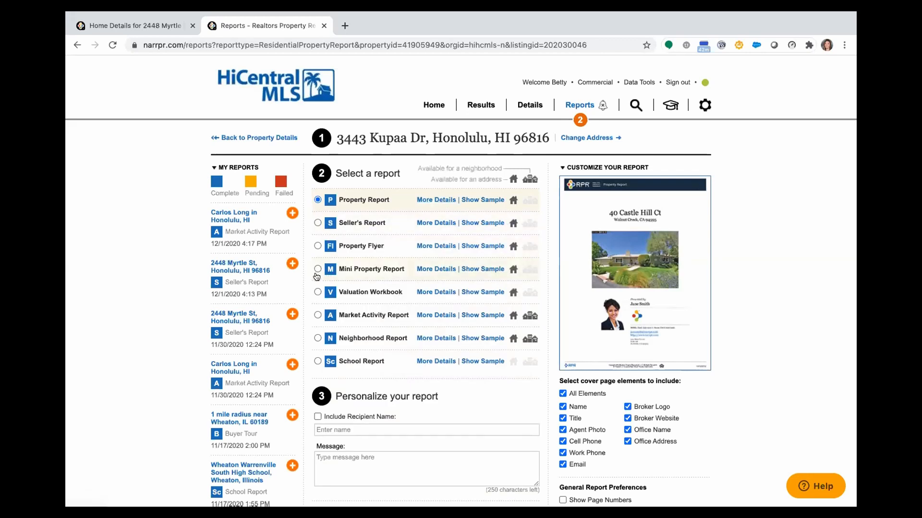
left_click(384, 270)
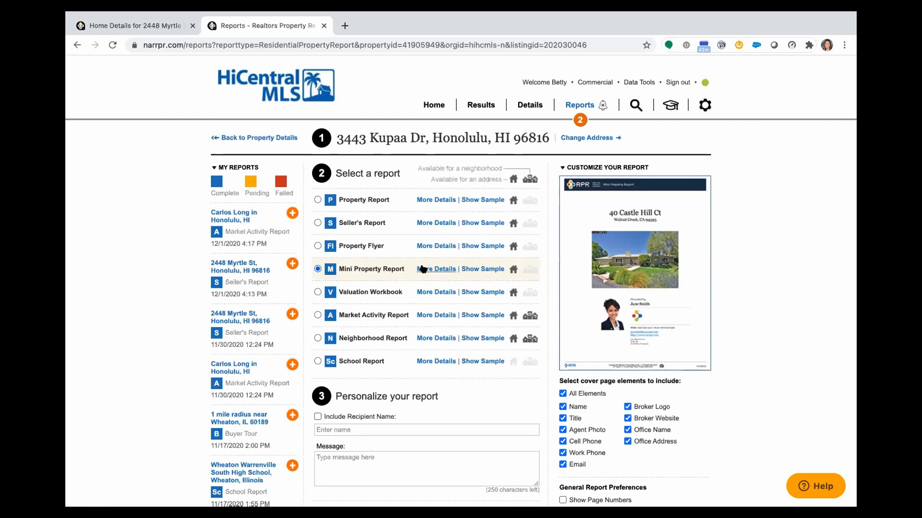
left_click(446, 269)
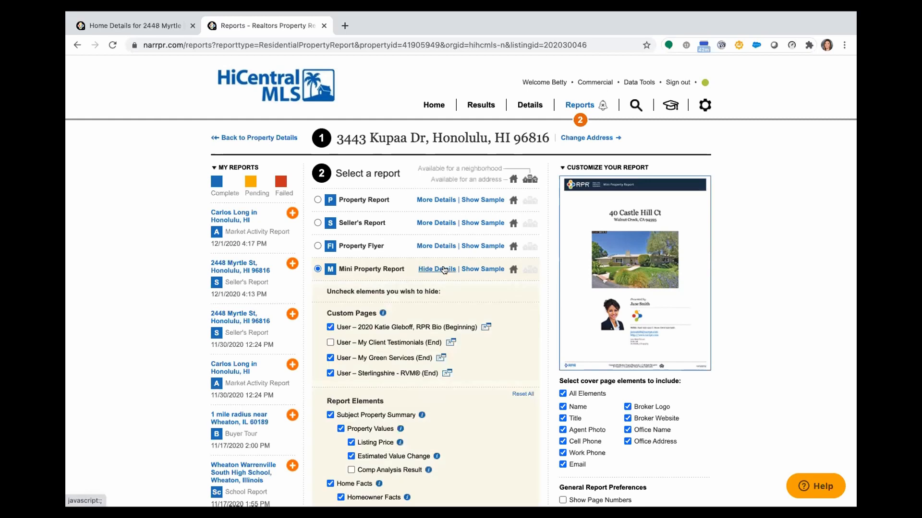
Exclude the Extended Home Facts element from the Mini Property Report
scroll(445, 269, "down", 4)
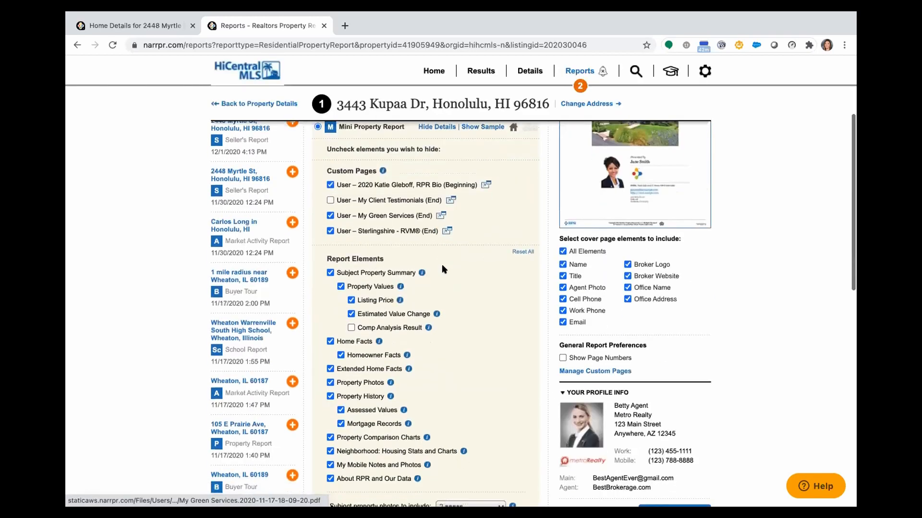
scroll(445, 270, "down", 2)
scroll(445, 270, "down", 1)
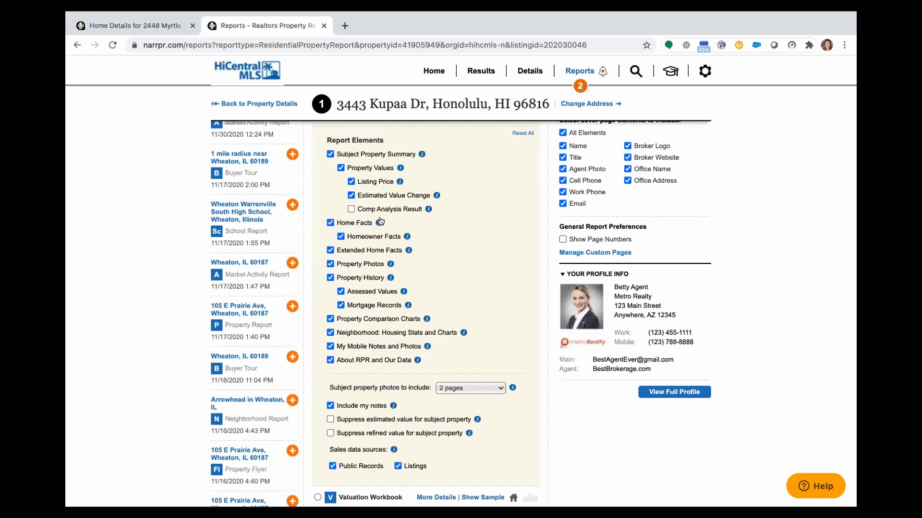
mouse_move(379, 223)
left_click(330, 250)
Review the Mini Property Report's custom pages, report elements, photo and value-suppression options, and sales data sources
scroll(376, 350, "down", 3)
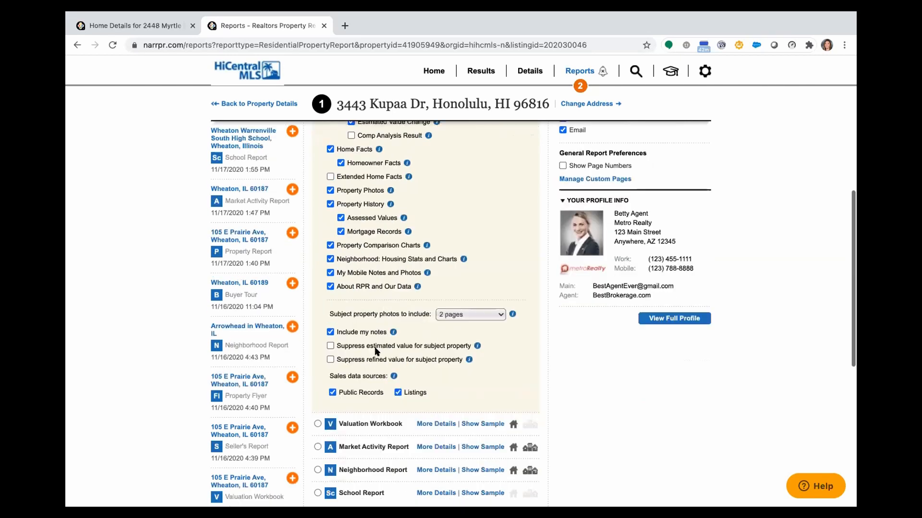
scroll(459, 281, "up", 10)
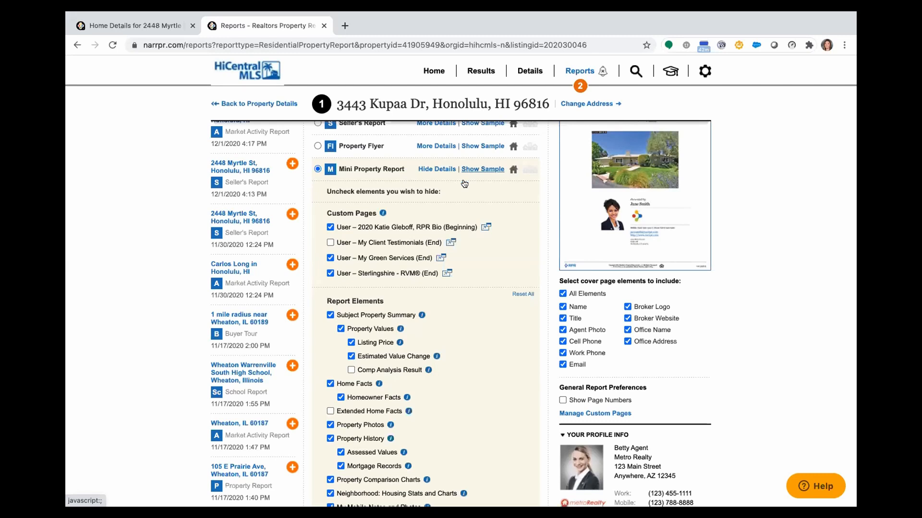
scroll(429, 299, "down", 1)
scroll(428, 302, "down", 2)
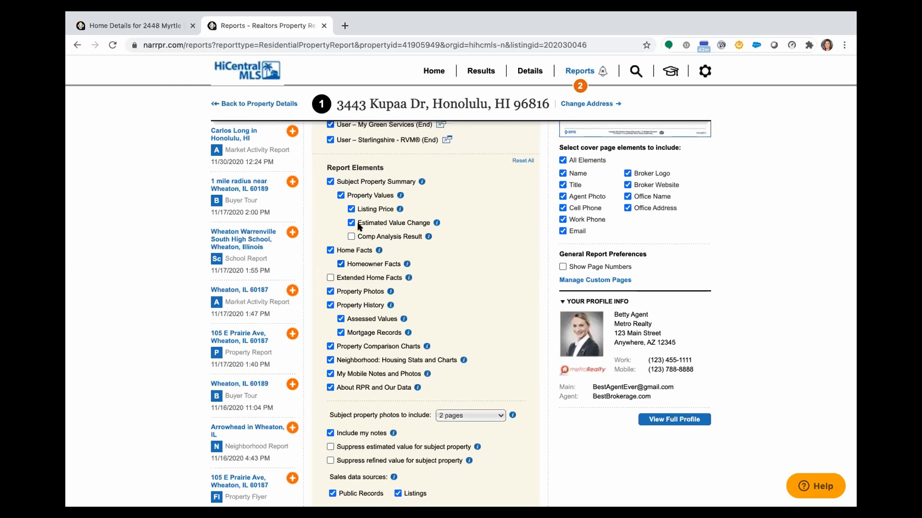
scroll(401, 371, "down", 2)
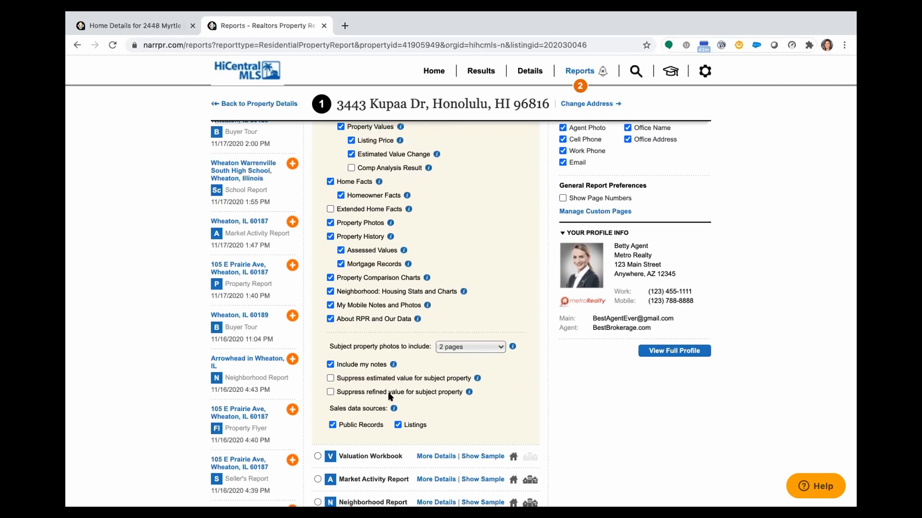
scroll(390, 398, "down", 3)
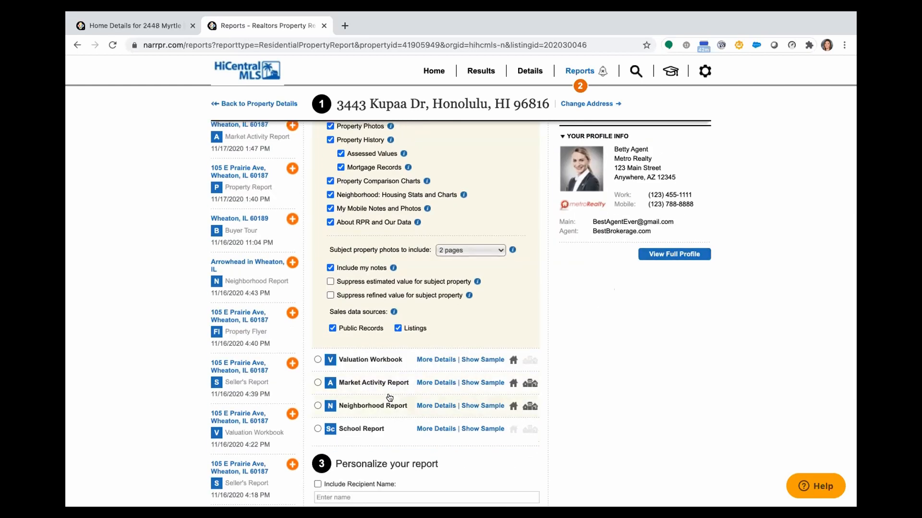